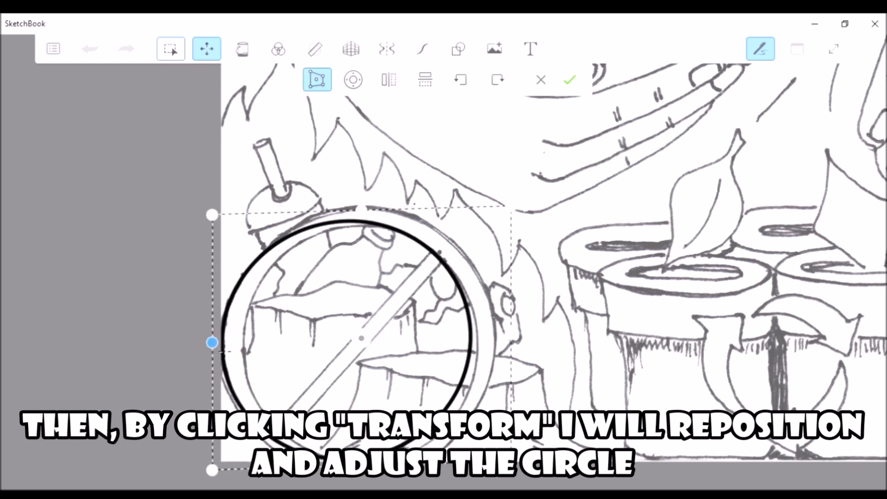
Stretch the drawn circle to match the outer ring of the sketched prohibition sign and apply the transform
left_click_drag(510, 343, 535, 340)
left_click_drag(373, 215, 377, 198)
left_click_drag(374, 470, 372, 487)
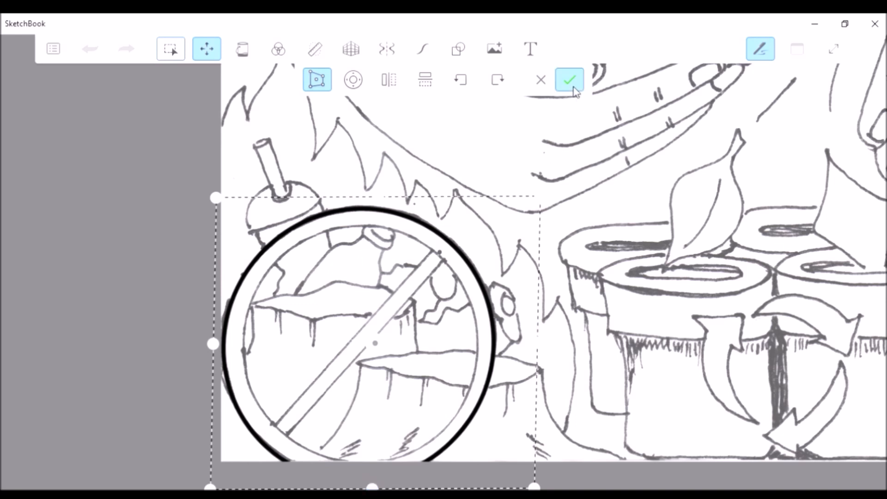
left_click(570, 80)
scroll(364, 352, "up", 4)
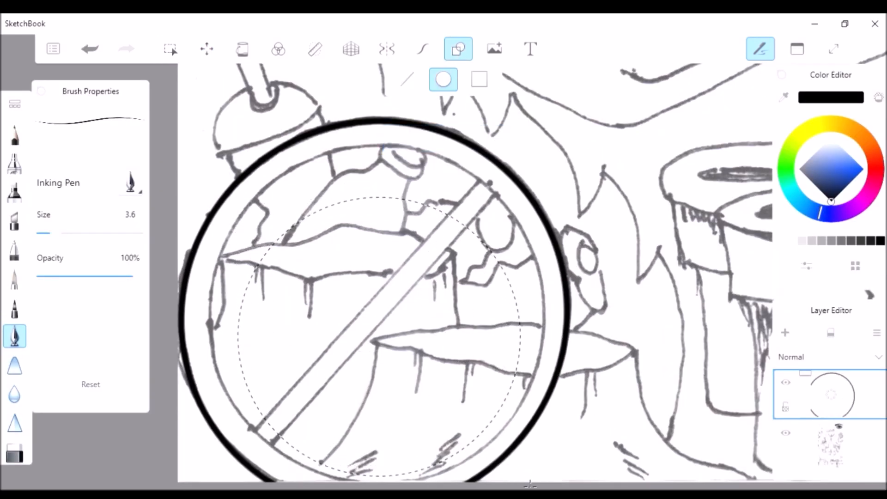
Draw a smaller black circle inside the outer ring for the sign's inner edge
left_click_drag(533, 485, 533, 485)
scroll(471, 341, "down", 3)
scroll(472, 344, "up", 3)
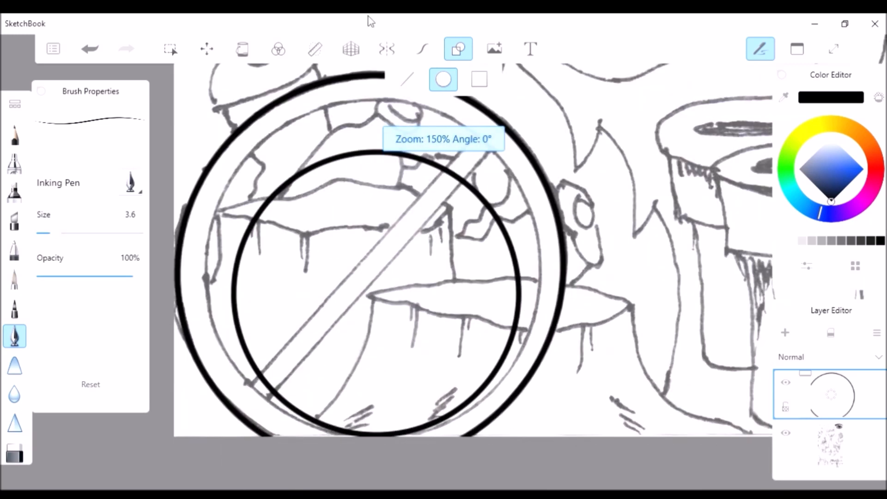
Lasso the smaller circle, stretch it to match the sketched inner ring, and apply the transform
left_click(171, 49)
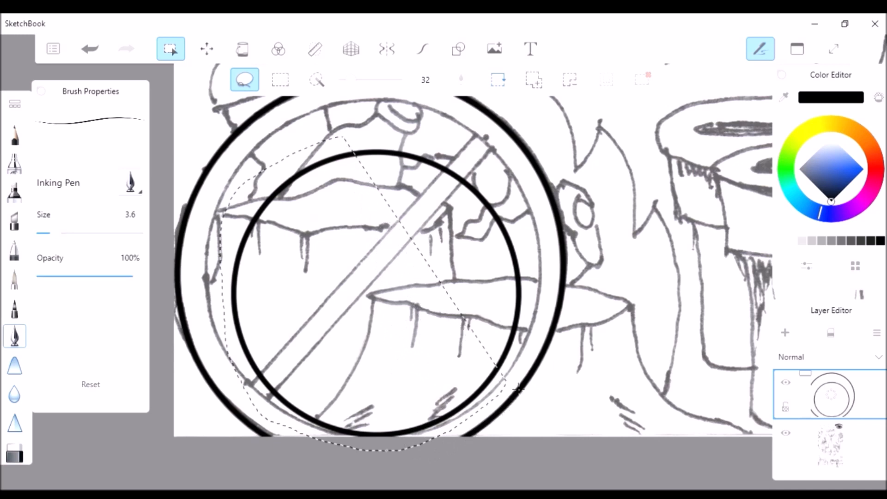
left_click_drag(462, 147, 480, 156)
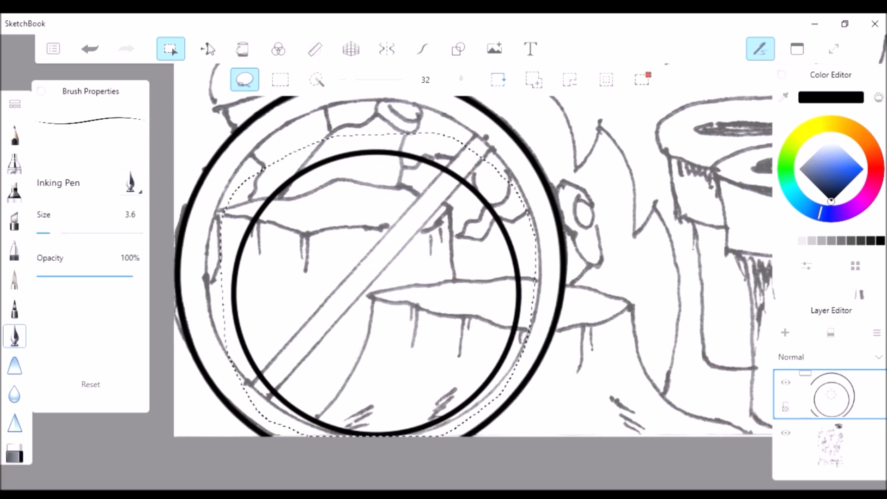
scroll(426, 457, "down", 3)
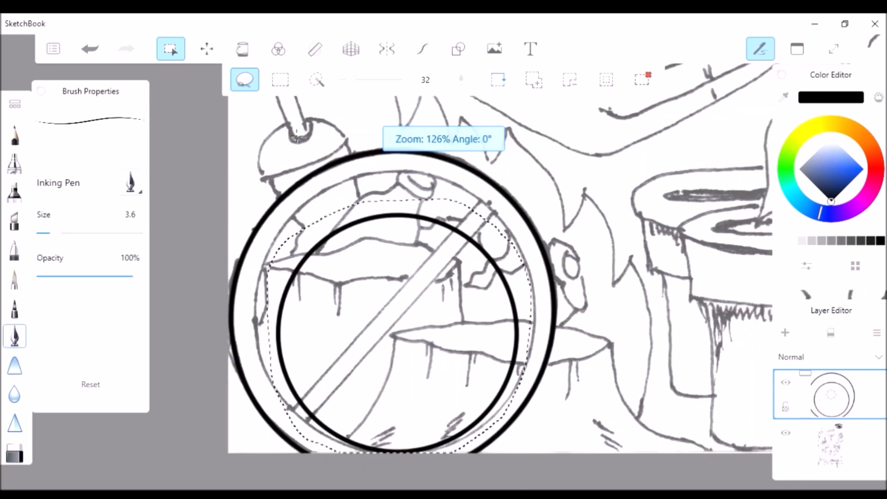
scroll(382, 280, "up", 2)
left_click(207, 49)
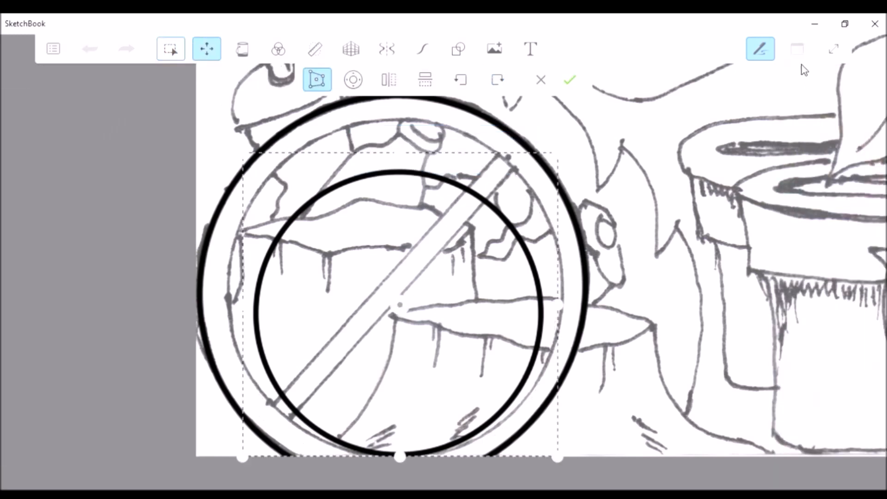
left_click(834, 48)
left_click_drag(400, 153, 396, 96)
left_click_drag(241, 279, 215, 279)
left_click_drag(561, 290, 582, 278)
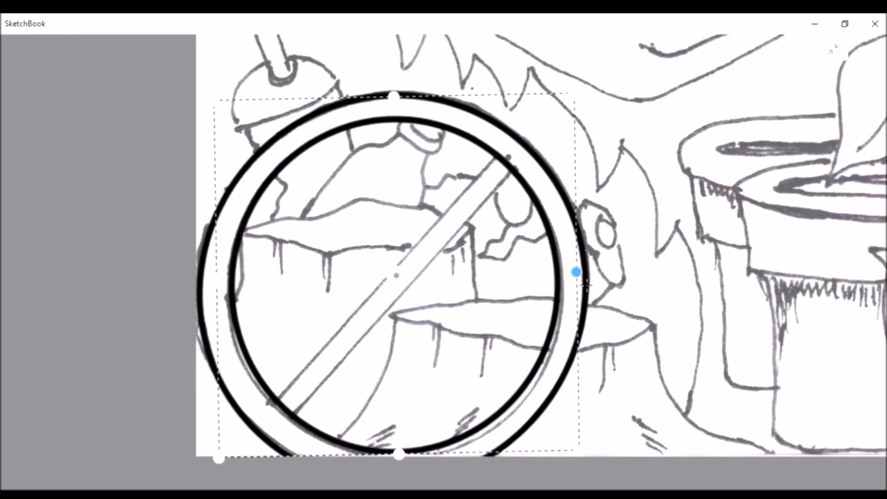
left_click_drag(407, 466, 411, 474)
left_click(832, 48)
left_click(573, 81)
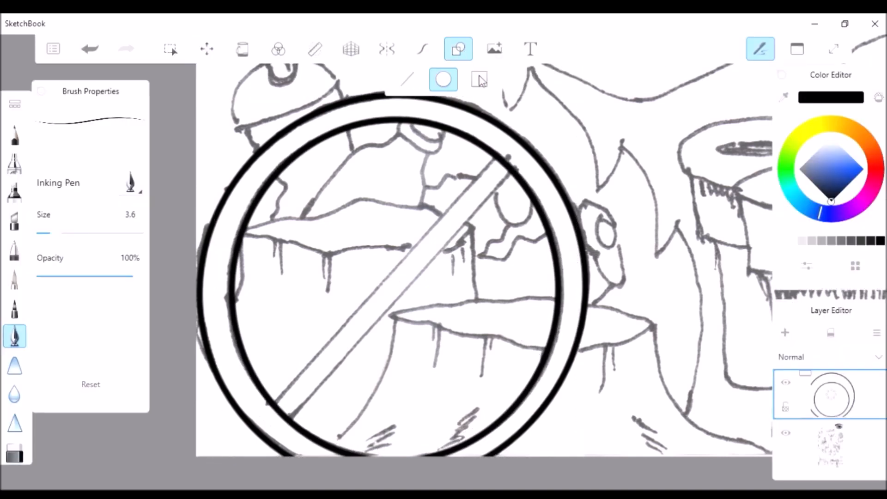
Draw two parallel straight lines along the edges of the sign's diagonal bar, ending at the inner ring
left_click(407, 79)
scroll(307, 277, "up", 2)
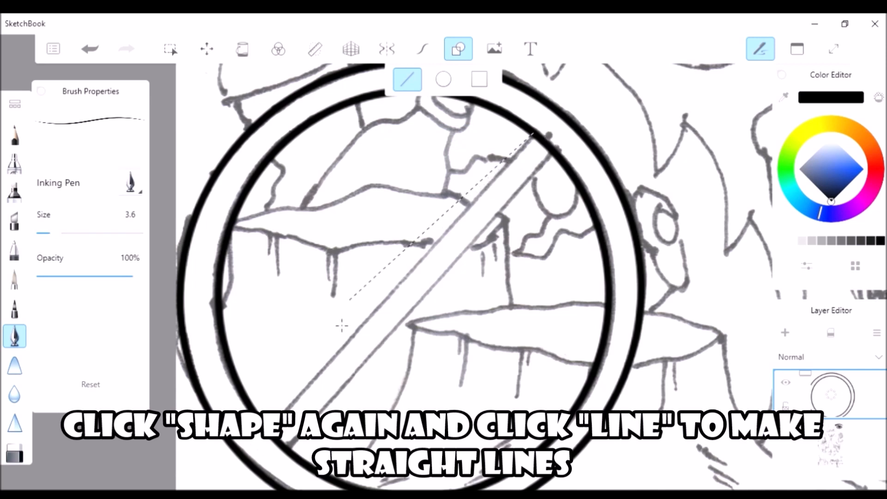
left_click_drag(535, 132, 533, 135)
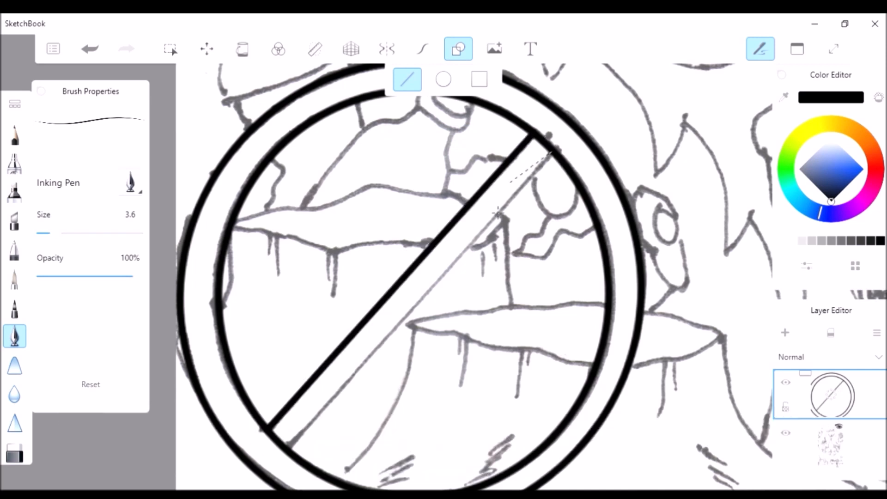
left_click_drag(296, 457, 296, 457)
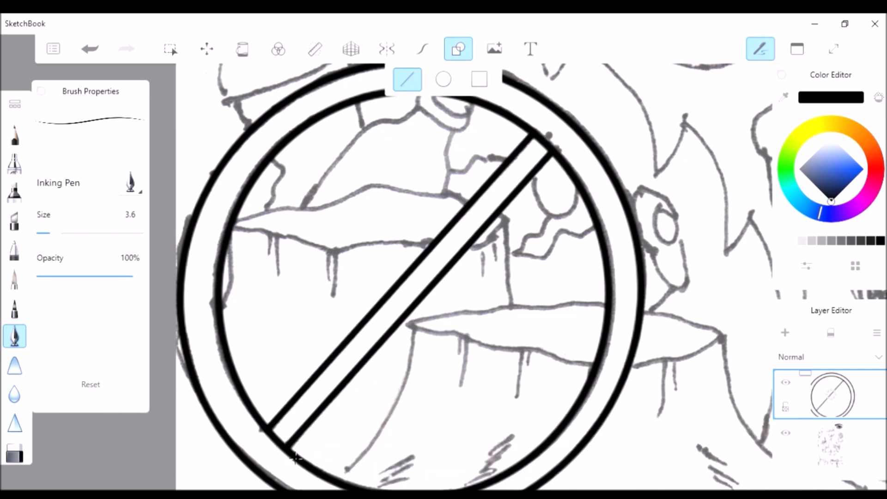
scroll(244, 231, "up", 2)
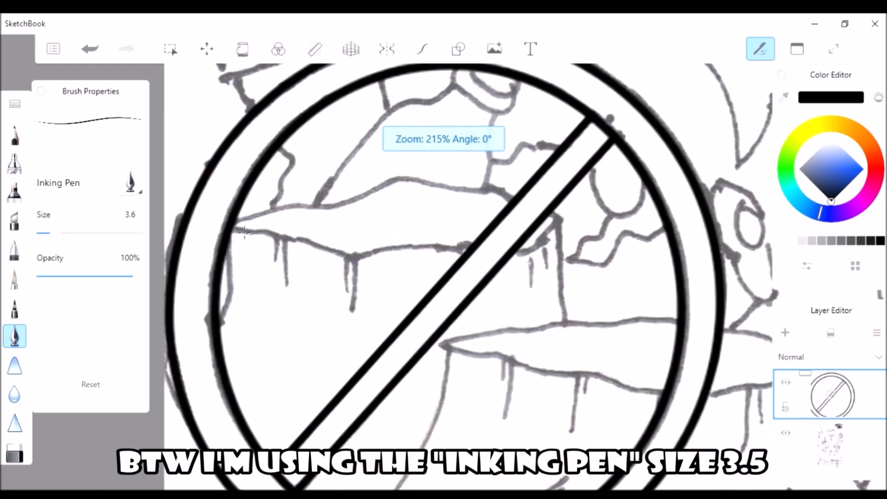
With stroke stabilization on, ink the small curve at the inner ring's left side and the upper stump's lower rim
left_click(428, 54)
scroll(216, 242, "up", 4)
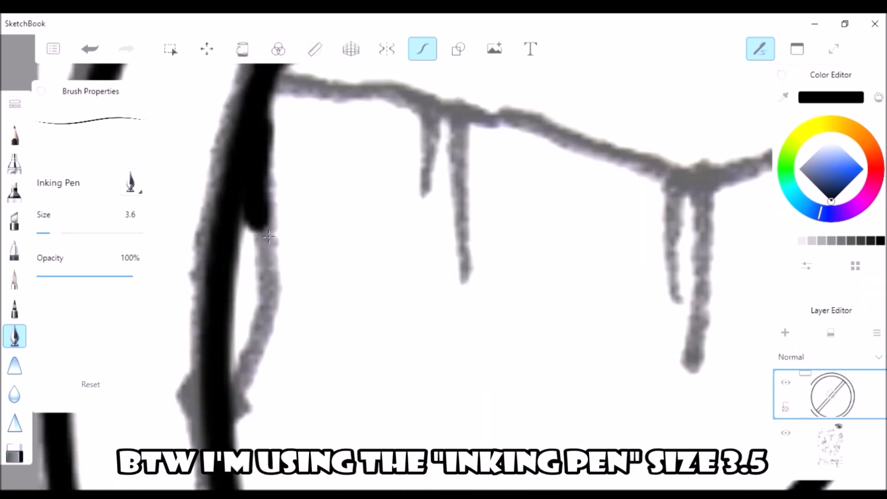
scroll(272, 371, "down", 2)
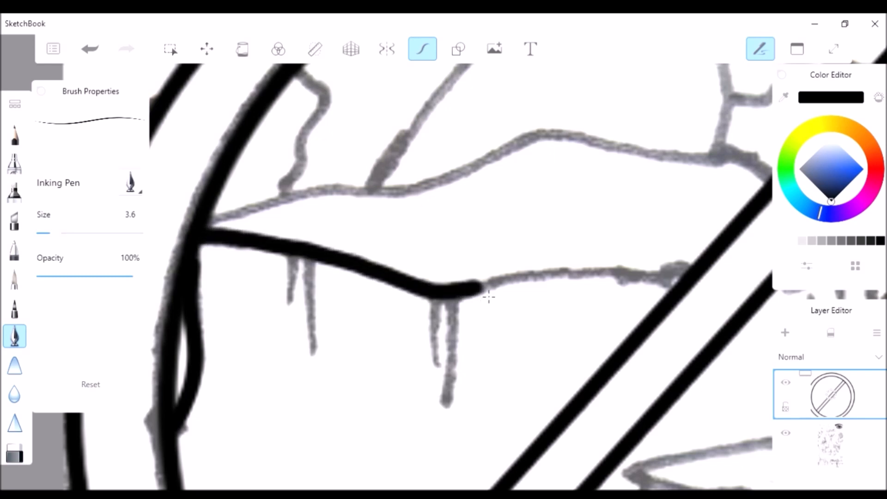
scroll(486, 192, "down", 3)
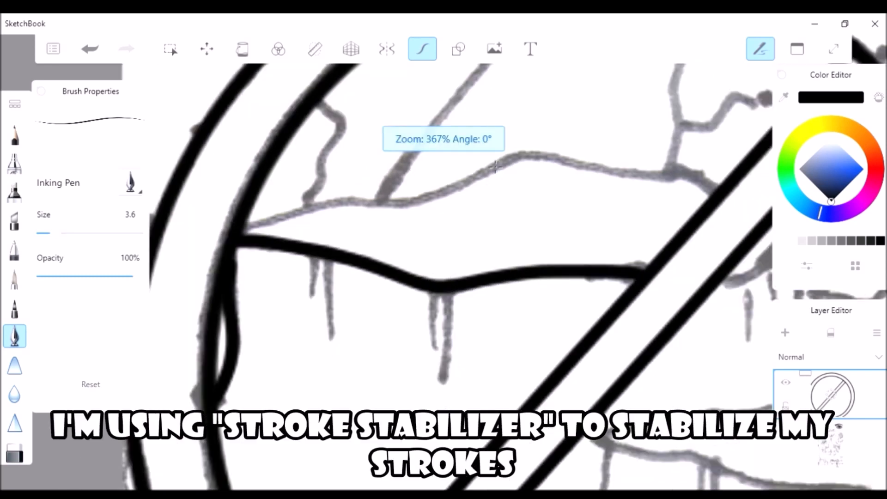
Ink the upper rim of the upper stump up to the diagonal bar and the wavy line above its left end
scroll(499, 234, "up", 2)
left_click(835, 47)
scroll(357, 184, "up", 3)
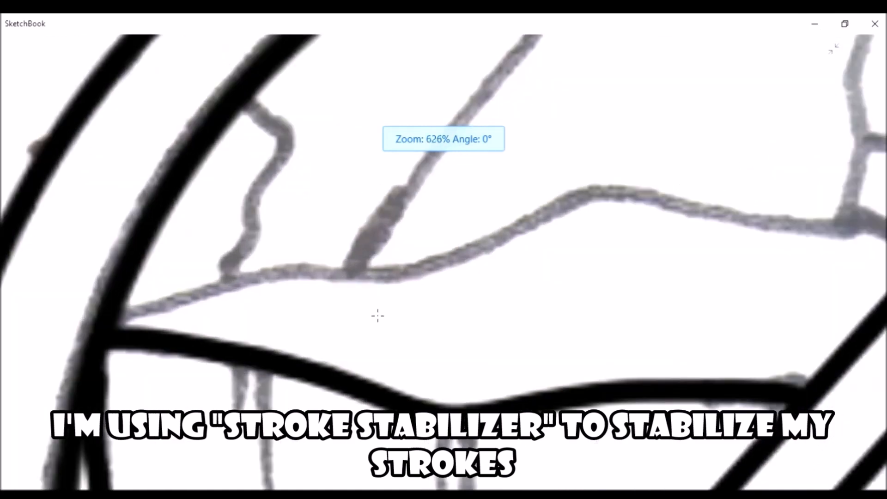
scroll(286, 331, "down", 1)
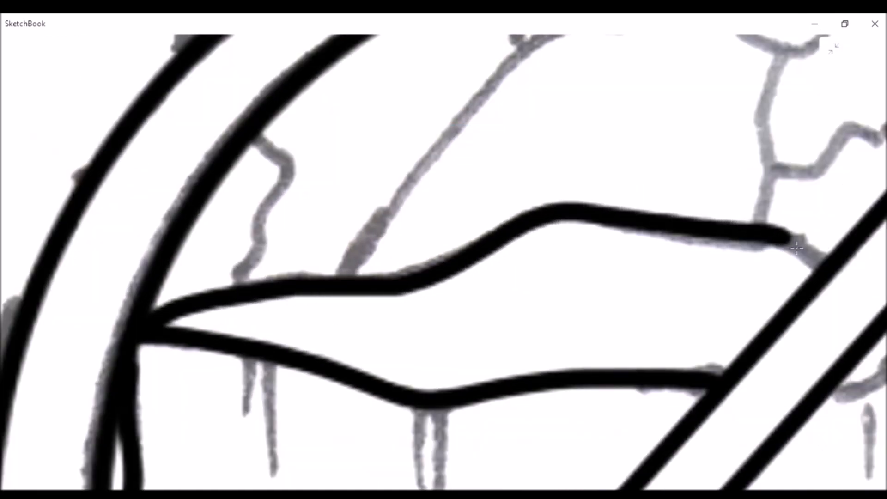
scroll(422, 347, "down", 3)
scroll(263, 251, "up", 4)
mouse_move(295, 195)
left_mouse_down()
mouse_move(347, 238)
mouse_move(311, 364)
mouse_move(258, 409)
left_mouse_up()
scroll(226, 432, "down", 2)
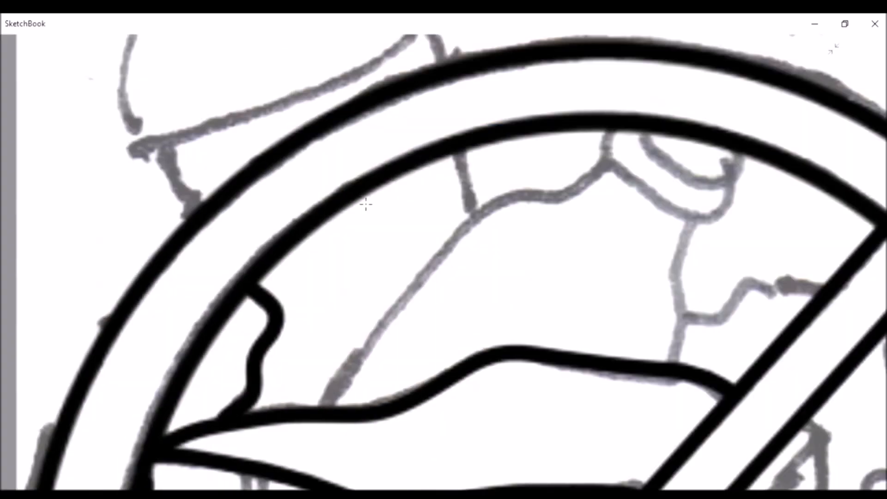
Ink the rounded double-curved shape hanging from the top of the inner ring
scroll(765, 164, "up", 2)
mouse_move(541, 111)
left_mouse_down()
mouse_move(562, 154)
mouse_move(730, 196)
mouse_move(720, 248)
mouse_move(618, 283)
mouse_move(499, 185)
mouse_move(469, 106)
left_mouse_up()
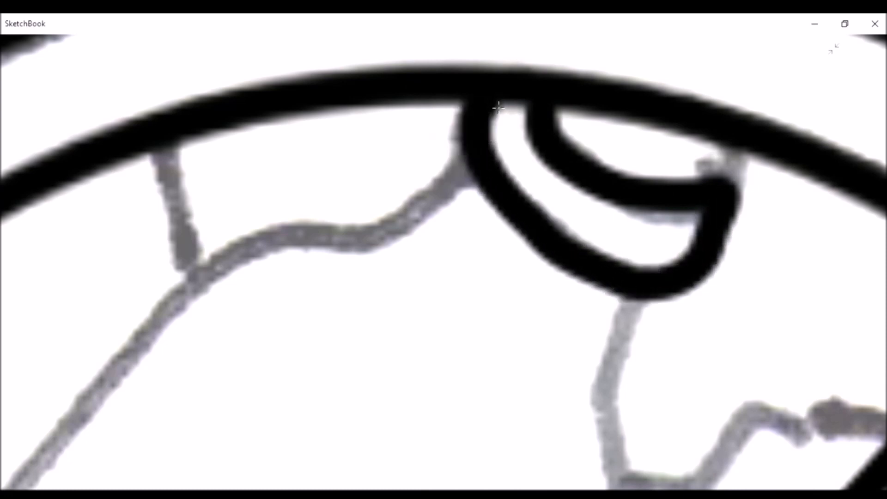
scroll(302, 436, "down", 2)
scroll(302, 436, "down", 2)
Ink the slanted contour from the rounded shape down to the stump, and the wavy vertical line below that shape
scroll(299, 390, "up", 2)
left_click_drag(651, 162, 647, 180)
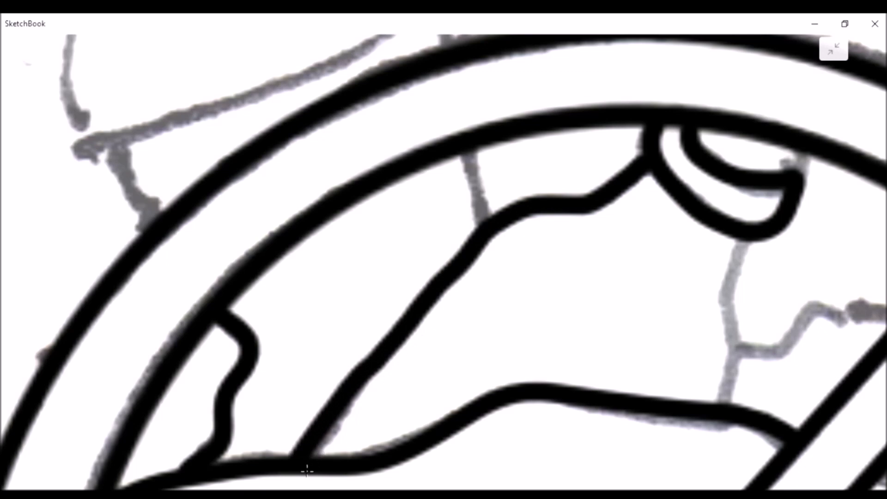
scroll(307, 470, "down", 3)
scroll(612, 400, "up", 4)
mouse_move(599, 178)
left_mouse_down()
mouse_move(571, 254)
mouse_move(582, 316)
mouse_move(578, 403)
mouse_move(564, 434)
left_mouse_up()
scroll(564, 434, "down", 3)
Close the rounded shape's right side against the ring and ink the short line joining the ring to the slanted contour
scroll(629, 243, "up", 7)
mouse_move(622, 246)
left_mouse_down()
mouse_move(634, 249)
mouse_move(653, 193)
left_mouse_up()
scroll(655, 197, "down", 3)
scroll(745, 223, "down", 3)
scroll(439, 174, "up", 4)
left_click_drag(428, 179, 462, 326)
scroll(644, 322, "down", 4)
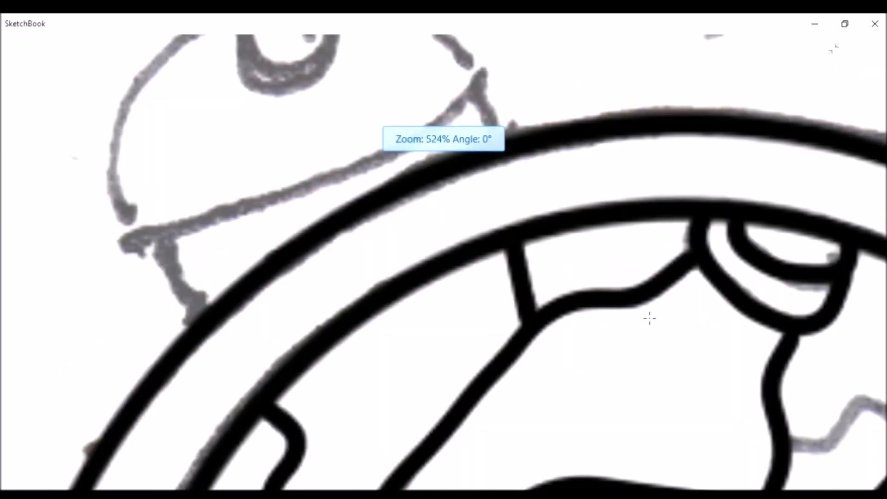
Ink the stepped line running from the wavy vertical line to the diagonal bar
scroll(539, 133, "down", 3)
scroll(407, 300, "up", 4)
mouse_move(402, 299)
left_mouse_down()
mouse_move(502, 310)
mouse_move(554, 213)
mouse_move(680, 230)
mouse_move(726, 215)
left_mouse_up()
scroll(521, 218, "down", 4)
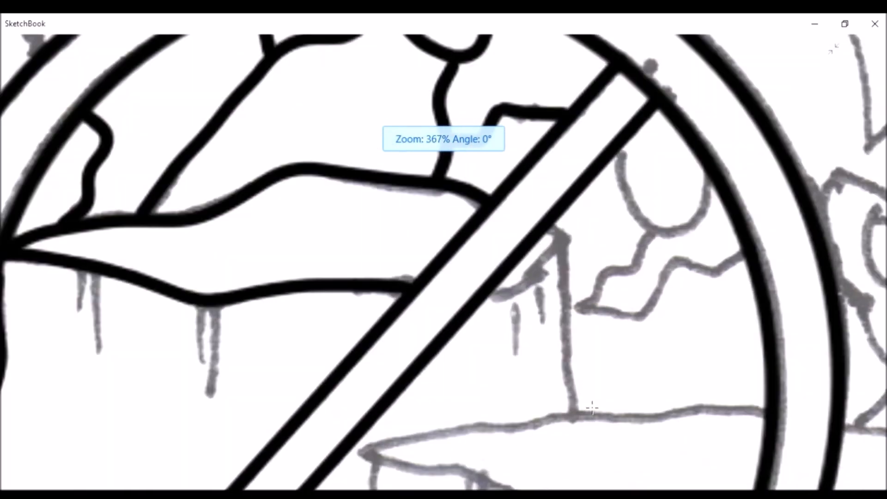
Ink the upper stump's remaining rim and its vertical side on the right of the diagonal bar
scroll(586, 403, "up", 2)
left_click_drag(532, 165, 564, 135)
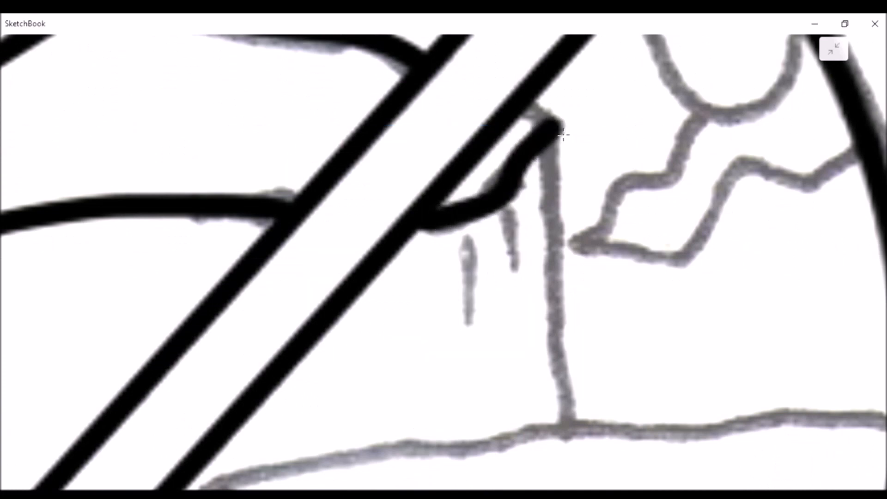
left_click_drag(558, 230, 566, 378)
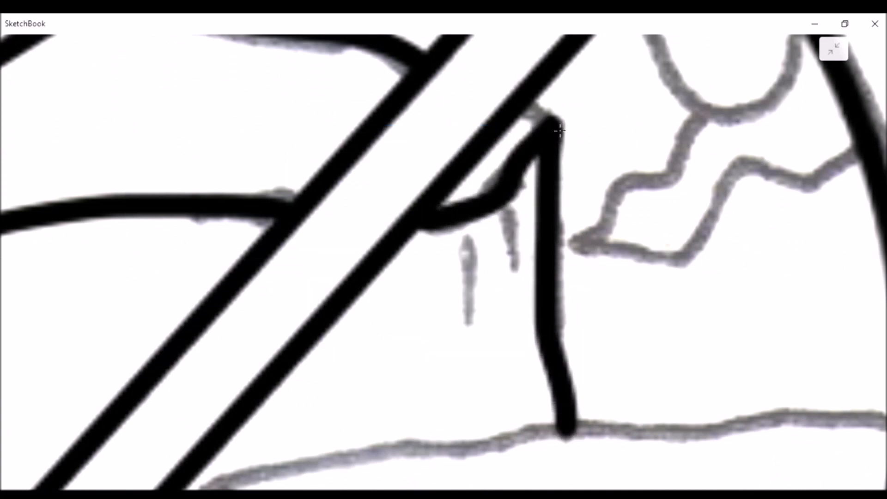
scroll(562, 134, "down", 2)
Ink the U-shaped form and the two jagged lines below it between the diagonal bar and the inner ring
scroll(616, 115, "up", 2)
mouse_move(477, 175)
left_mouse_down()
mouse_move(487, 222)
mouse_move(533, 273)
mouse_move(603, 266)
mouse_move(637, 185)
left_mouse_up()
mouse_move(516, 299)
left_mouse_down()
mouse_move(438, 386)
mouse_move(388, 408)
mouse_move(528, 398)
mouse_move(572, 325)
mouse_move(627, 339)
mouse_move(684, 305)
left_mouse_up()
scroll(525, 234, "down", 3)
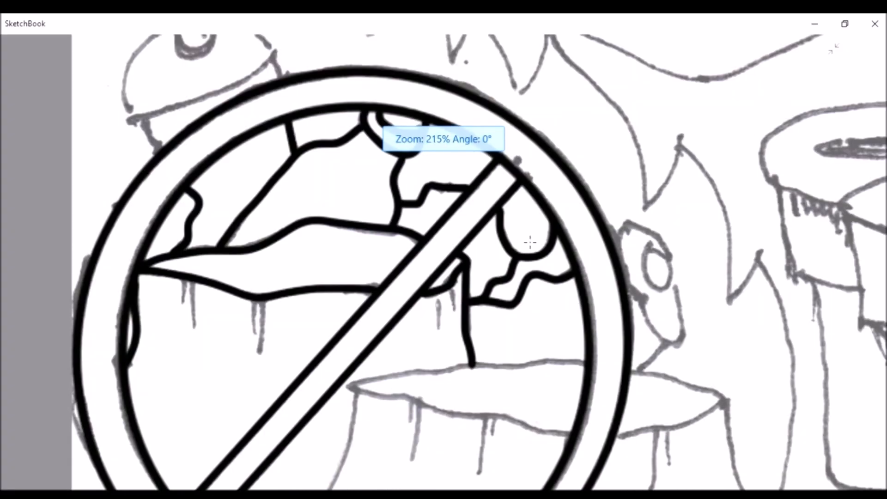
Ink the upper and lower rims of the lower stump's top surface within the inner ring
scroll(443, 359, "up", 4)
mouse_move(852, 293)
left_mouse_down()
mouse_move(519, 305)
mouse_move(268, 345)
mouse_move(551, 425)
mouse_move(642, 426)
mouse_move(726, 461)
mouse_move(804, 461)
left_mouse_up()
scroll(497, 323, "down", 3)
left_click_drag(498, 323, 542, 268)
scroll(368, 433, "up", 2)
Fit the French curve to the lower stump's left side and ink that curved edge down to the inner ring
left_click(837, 54)
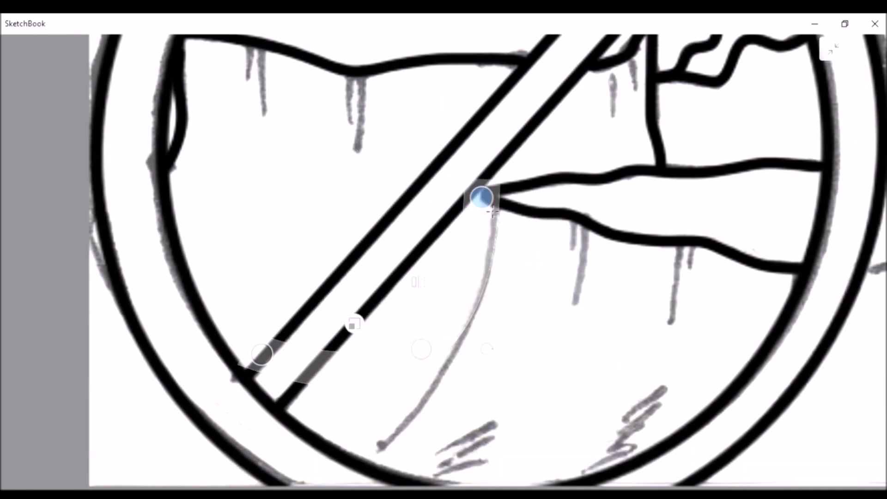
left_click_drag(417, 370, 418, 376)
left_click_drag(274, 363, 347, 450)
mouse_move(418, 376)
left_mouse_down()
mouse_move(416, 403)
mouse_move(429, 388)
left_mouse_up()
left_click_drag(347, 451, 362, 455)
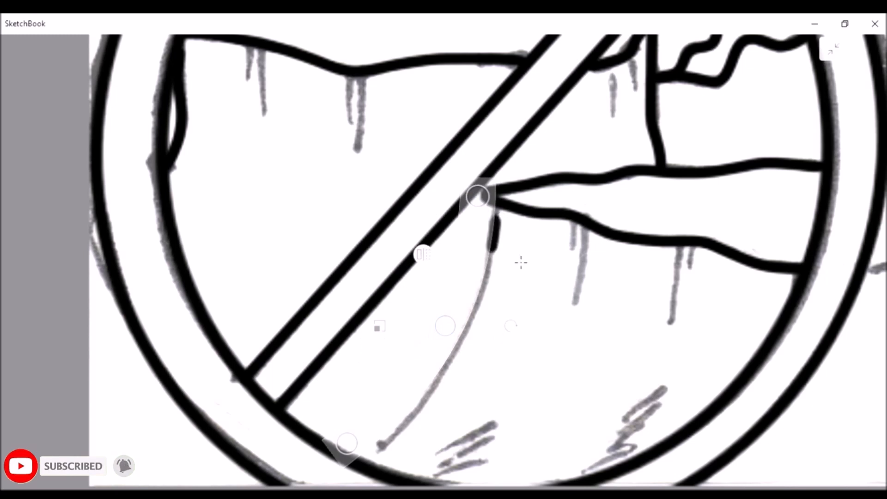
left_click_drag(474, 367, 375, 450)
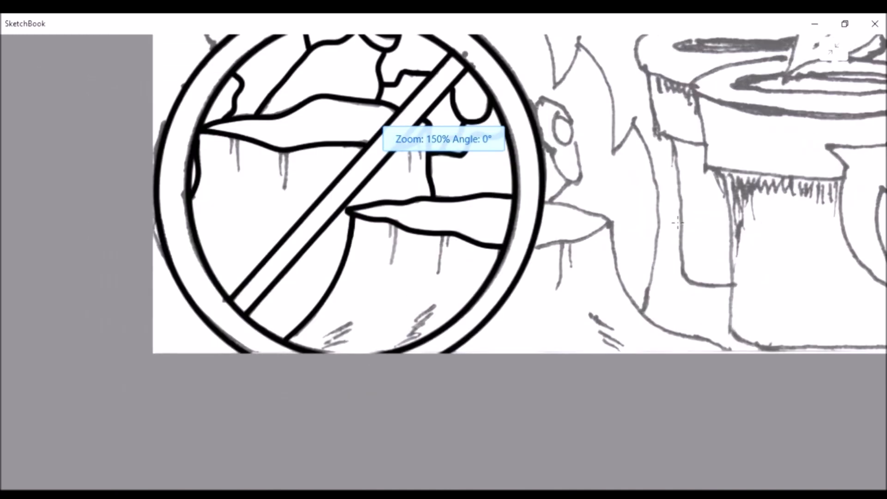
Ink the pointed end of the lower stump's top surface that extends outside the sign's outer ring
scroll(610, 224, "up", 7)
mouse_move(361, 320)
left_mouse_down()
mouse_move(546, 280)
mouse_move(620, 229)
mouse_move(607, 217)
mouse_move(454, 168)
mouse_move(383, 153)
left_mouse_up()
scroll(616, 320, "down", 4)
Ink the tilted oval beside the outer ring, its small inner oval, and the short line linking it to the stump
scroll(529, 93, "up", 6)
mouse_move(520, 133)
left_mouse_down()
mouse_move(472, 187)
mouse_move(549, 153)
left_mouse_up()
scroll(592, 189, "down", 2)
mouse_move(592, 189)
left_mouse_down()
mouse_move(544, 130)
mouse_move(478, 156)
mouse_move(489, 231)
mouse_move(563, 391)
mouse_move(620, 404)
mouse_move(630, 319)
mouse_move(602, 243)
left_mouse_up()
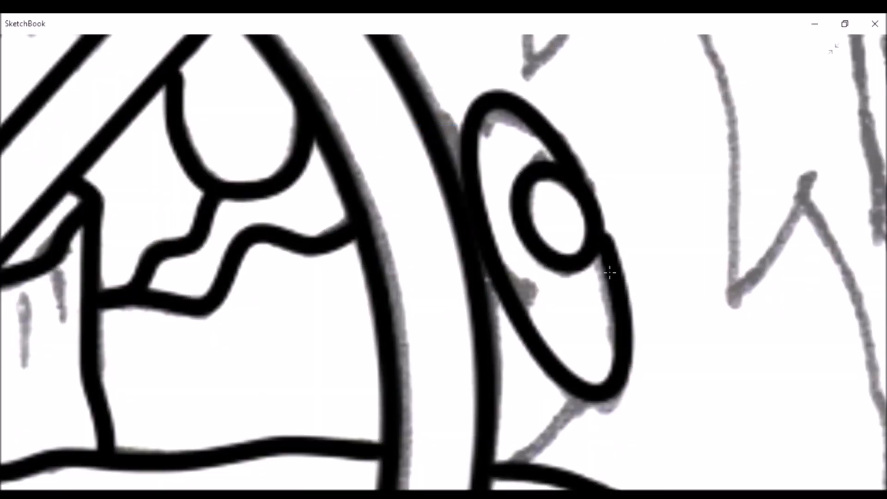
scroll(583, 335, "down", 1)
scroll(548, 438, "up", 5)
left_click_drag(674, 309, 520, 441)
scroll(614, 429, "down", 1)
Fit the French curve to the lower stump's right side and ink the upper part of that curved edge
scroll(614, 429, "down", 10)
scroll(753, 422, "up", 5)
left_click(834, 49)
scroll(485, 228, "up", 1)
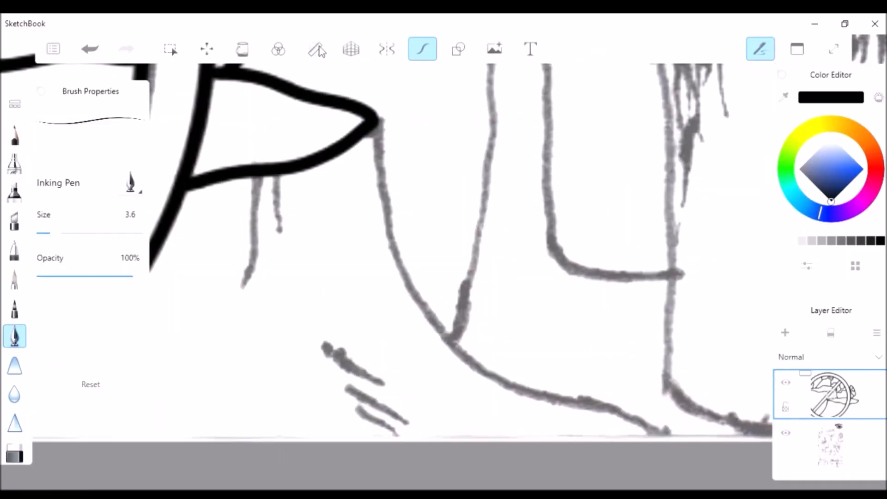
left_click(316, 50)
left_click(834, 49)
left_click_drag(476, 194, 679, 431)
left_click_drag(347, 443, 411, 136)
left_click_drag(461, 322, 461, 318)
left_click_drag(400, 135, 500, 321)
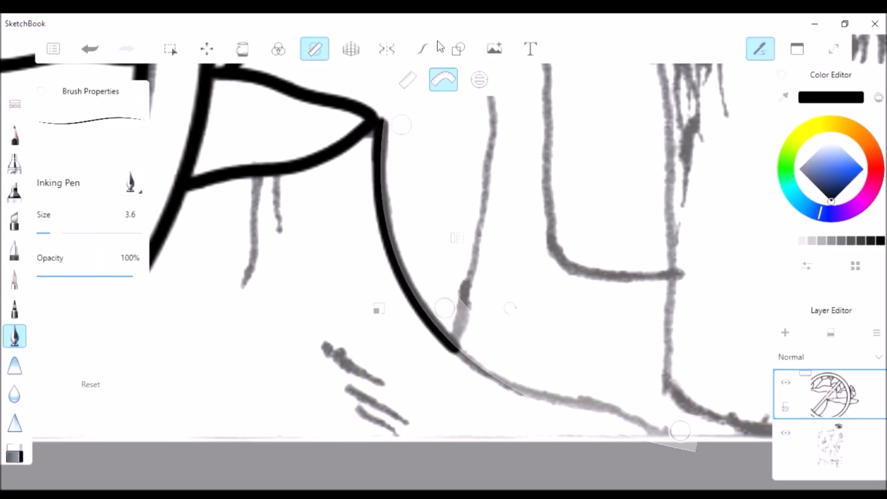
Ink the rest of the lower stump's right edge along its flared base toward the page's lower edge
scroll(359, 341, "up", 5)
left_click_drag(359, 341, 624, 419)
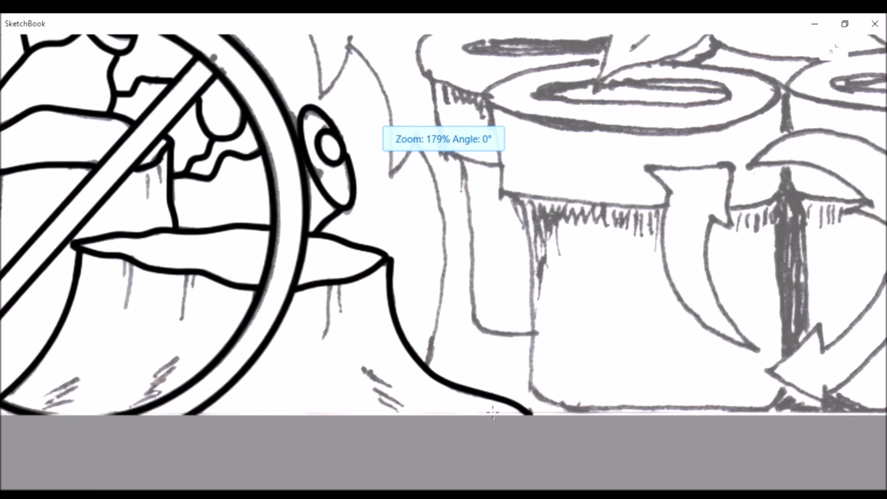
scroll(370, 306, "down", 2)
Ink the U-shaped notch where the slanted tube enters the dome above the sign, undoing the first stroke
scroll(370, 306, "up", 6)
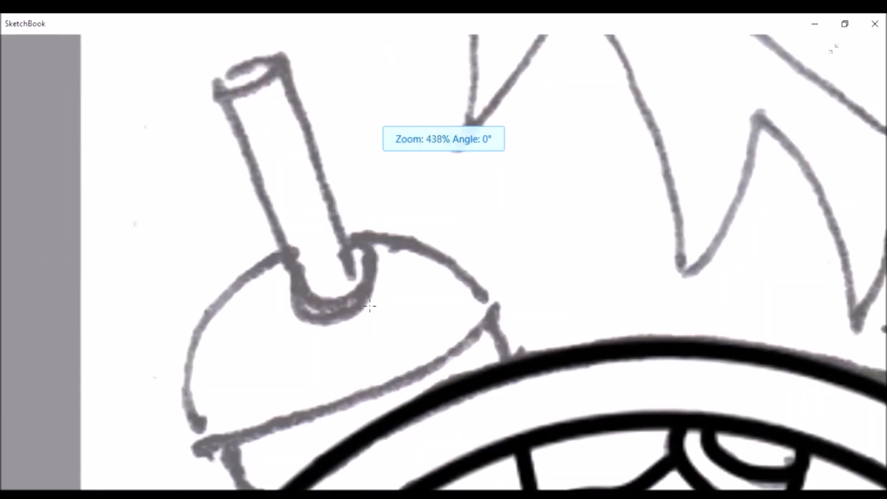
scroll(370, 306, "up", 3)
mouse_move(229, 231)
left_mouse_down()
mouse_move(321, 307)
mouse_move(373, 225)
left_mouse_up()
key("ctrl+z")
mouse_move(238, 232)
left_mouse_down()
mouse_move(254, 261)
mouse_move(304, 332)
mouse_move(383, 323)
mouse_move(358, 202)
left_mouse_up()
Ink the dome's left and right outlines and its curved lower edge to close the shape
scroll(352, 149, "down", 4)
mouse_move(351, 149)
left_mouse_down()
mouse_move(287, 168)
mouse_move(238, 337)
mouse_move(256, 362)
left_mouse_up()
mouse_move(437, 111)
left_mouse_down()
mouse_move(475, 121)
mouse_move(566, 156)
left_mouse_up()
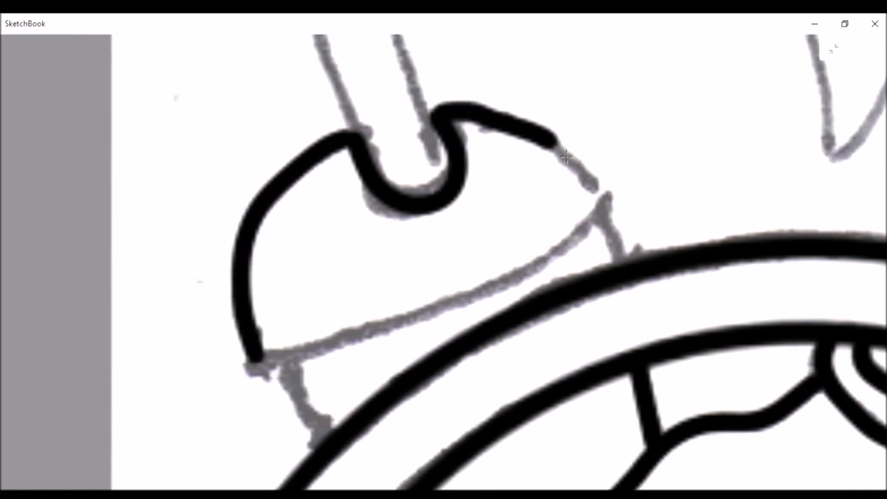
left_click_drag(284, 365, 538, 277)
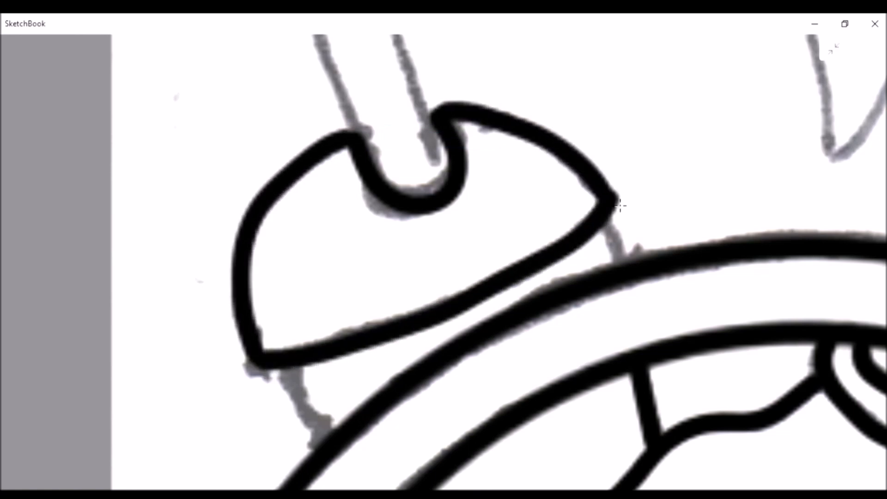
Ink the two short connectors that join the dome's lower corners to the prohibition sign's outer ring
scroll(298, 451, "up", 4)
mouse_move(277, 292)
left_mouse_down()
mouse_move(349, 376)
mouse_move(344, 427)
left_mouse_up()
scroll(329, 439, "down", 5)
scroll(624, 255, "up", 6)
left_click_drag(448, 264, 489, 344)
scroll(402, 179, "down", 5)
Ink the slanted tube's two long sides down to the notch in the dome
scroll(418, 180, "up", 3)
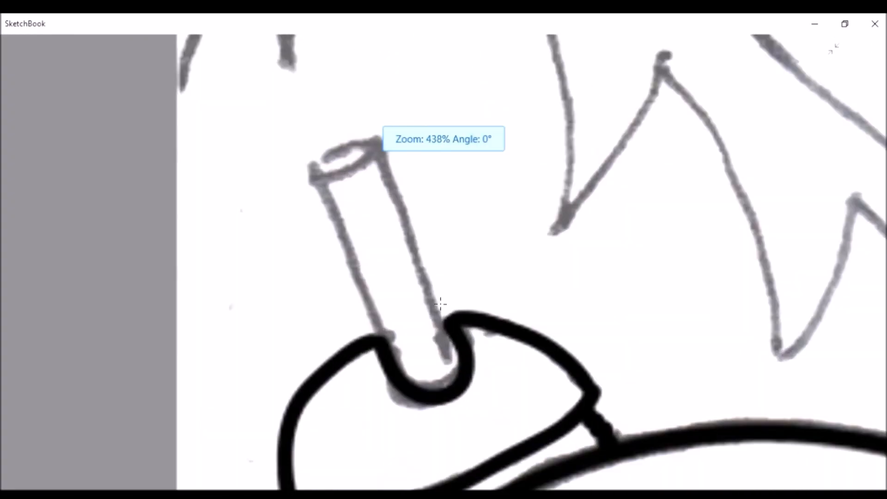
scroll(441, 303, "up", 2)
mouse_move(274, 126)
left_mouse_down()
mouse_move(331, 241)
mouse_move(372, 358)
left_mouse_up()
mouse_move(362, 93)
left_mouse_down()
mouse_move(422, 242)
mouse_move(455, 370)
left_mouse_up()
scroll(455, 370, "down", 3)
Ink the tube's rounded lower end inside the dome's notch and its oval opening at the upper end
scroll(457, 420, "up", 4)
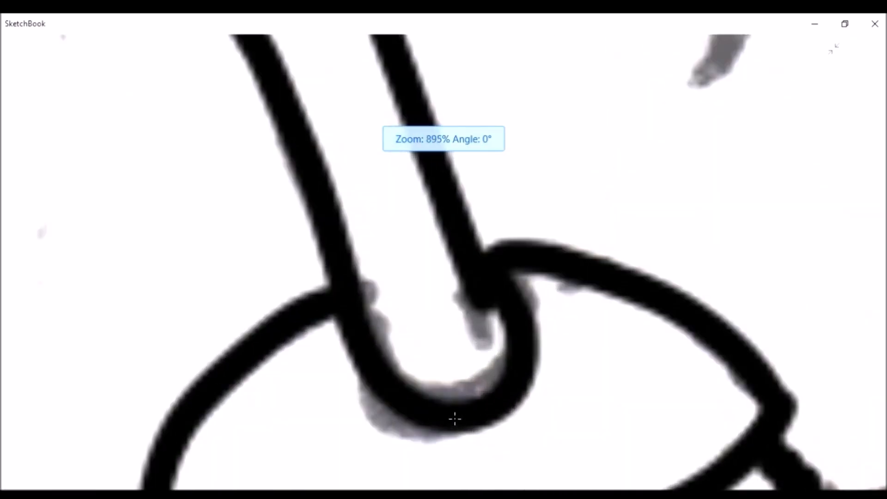
mouse_move(356, 311)
left_mouse_down()
mouse_move(470, 376)
mouse_move(531, 310)
mouse_move(508, 273)
left_mouse_up()
scroll(508, 273, "down", 2)
scroll(525, 342, "up", 3)
left_click_drag(501, 232, 473, 377)
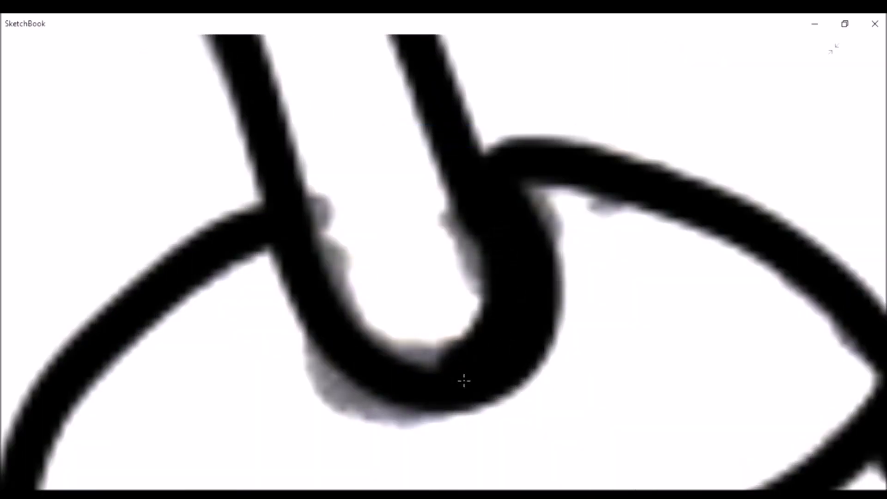
scroll(473, 377, "down", 3)
scroll(303, 323, "up", 3)
mouse_move(303, 323)
left_mouse_down()
mouse_move(535, 185)
mouse_move(354, 319)
left_mouse_up()
scroll(354, 318, "down", 2)
Ink the flame outline at the page's left edge above the tube, up to the tall flame's tip
scroll(354, 319, "down", 4)
scroll(328, 327, "up", 3)
mouse_move(235, 423)
left_mouse_down()
mouse_move(257, 306)
mouse_move(403, 277)
mouse_move(418, 379)
left_mouse_up()
scroll(369, 405, "down", 2)
scroll(404, 383, "down", 2)
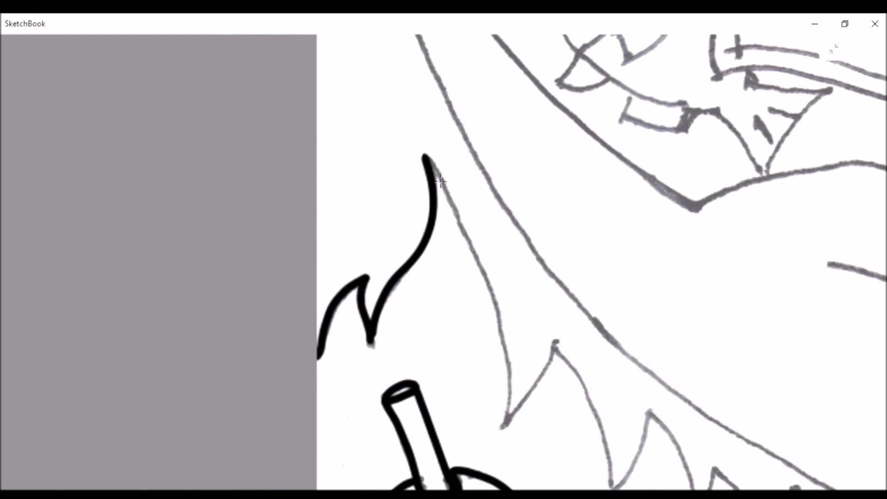
Ink the tall flame's right edge and the jagged flame tips running above the sign's ring
scroll(514, 436, "up", 4)
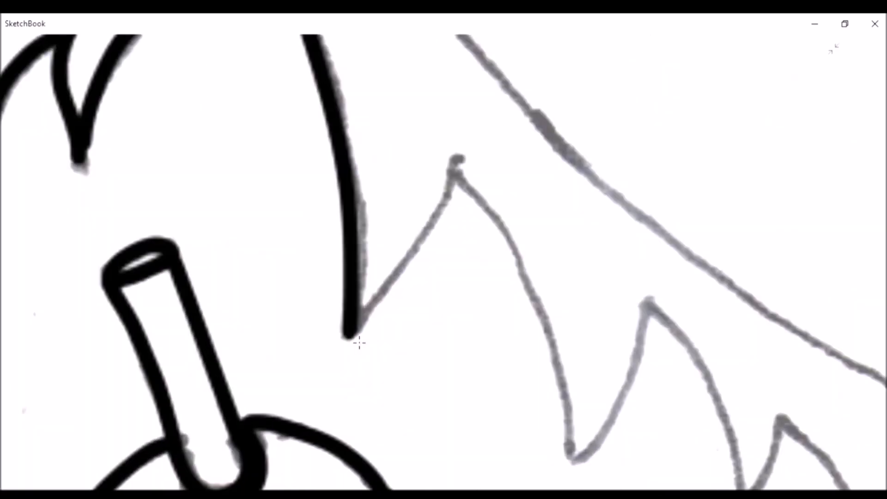
mouse_move(474, 193)
left_mouse_down()
mouse_move(578, 478)
mouse_move(652, 368)
mouse_move(663, 319)
left_mouse_up()
scroll(663, 319, "down", 3)
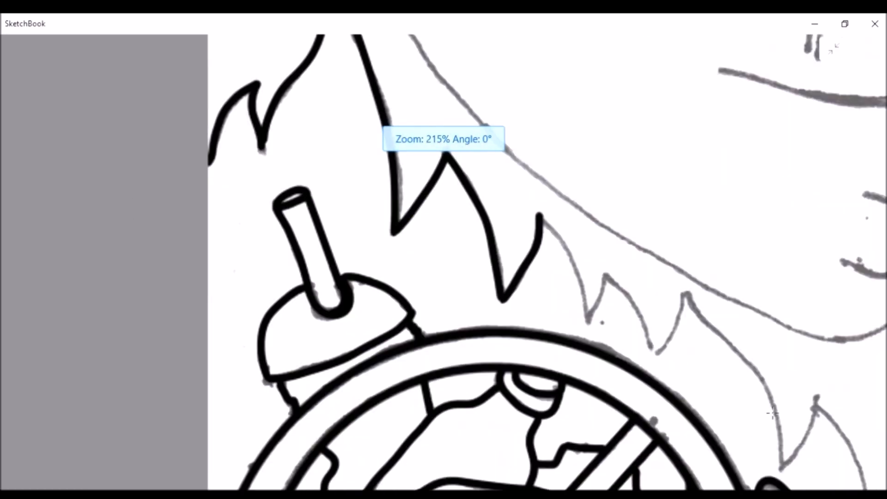
scroll(744, 393, "up", 3)
mouse_move(360, 85)
left_mouse_down()
mouse_move(446, 287)
mouse_move(565, 308)
mouse_move(645, 233)
left_mouse_up()
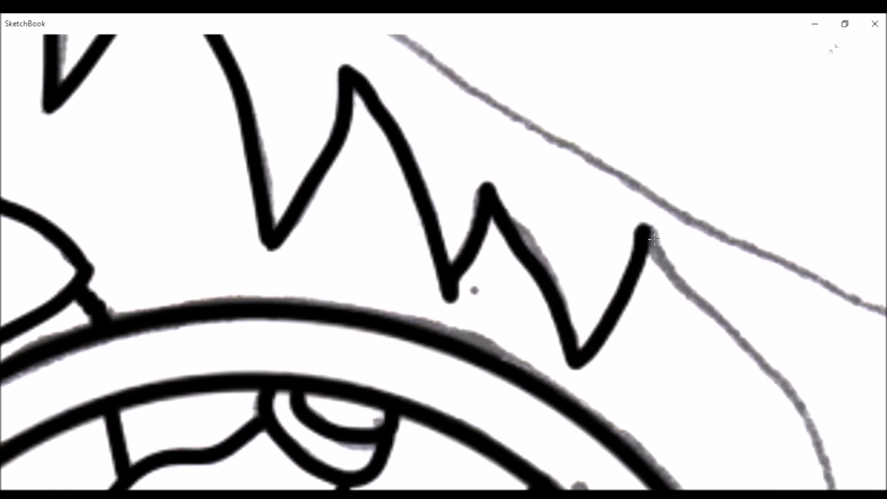
scroll(645, 233, "down", 2)
Ink the remaining flames around the sign's upper right and down its right side to the lower stump's edge
scroll(503, 136, "up", 2)
mouse_move(384, 77)
left_mouse_down()
mouse_move(513, 203)
mouse_move(580, 436)
mouse_move(629, 355)
left_mouse_up()
scroll(454, 287, "down", 2)
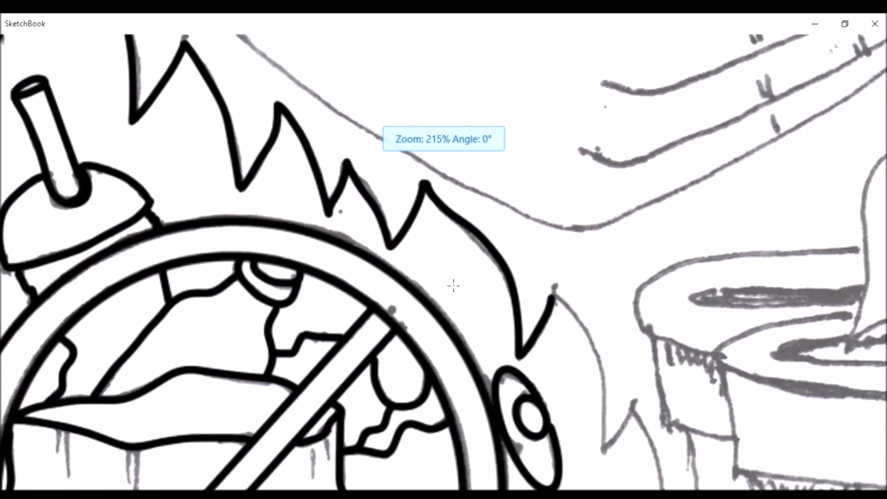
scroll(373, 95, "up", 2)
mouse_move(373, 95)
left_mouse_down()
mouse_move(455, 356)
mouse_move(506, 266)
left_mouse_up()
scroll(506, 266, "down", 2)
scroll(466, 101, "up", 2)
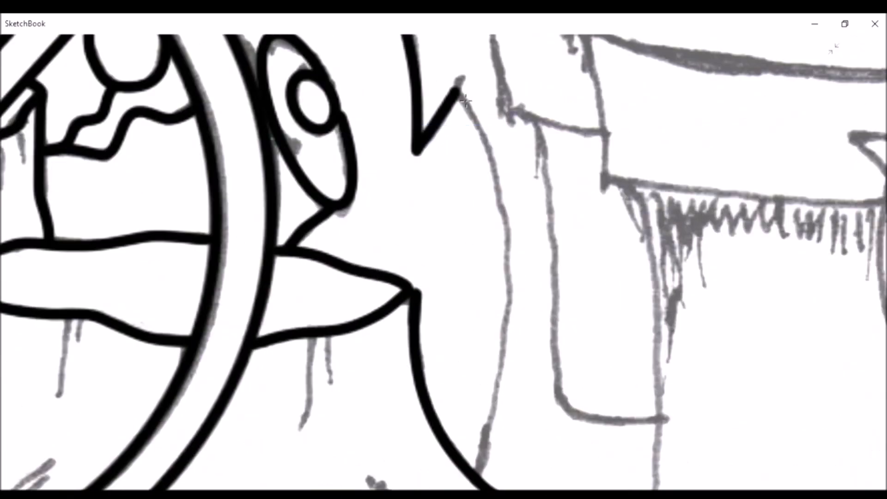
left_click_drag(497, 432, 483, 478)
scroll(590, 366, "down", 3)
Reduce the Inking Pen size to 2.0 for the finer details
scroll(311, 362, "up", 6)
left_click(834, 49)
double_click(15, 336)
left_click_drag(57, 237, 49, 237)
left_click(833, 50)
Ink the thin drip lines hanging below the upper stump's rim on both sides of the sign's diagonal bar
scroll(377, 355, "up", 3)
left_click_drag(338, 157, 331, 331)
scroll(403, 212, "down", 2)
left_click_drag(410, 162, 411, 420)
scroll(400, 355, "down", 5)
scroll(527, 389, "up", 4)
left_click_drag(472, 221, 482, 360)
mouse_move(509, 221)
left_mouse_down()
mouse_move(525, 313)
mouse_move(499, 439)
left_mouse_up()
scroll(499, 439, "down", 3)
scroll(624, 268, "up", 3)
left_click_drag(614, 250, 612, 393)
left_click_drag(679, 203, 694, 324)
scroll(614, 190, "down", 4)
Ink the thin drip lines below the lower stump's rim inside the prohibition sign
scroll(614, 190, "down", 3)
scroll(589, 295, "up", 5)
left_click_drag(575, 226, 574, 311)
left_click_drag(611, 244, 569, 470)
scroll(575, 475, "down", 4)
scroll(534, 212, "up", 4)
left_click_drag(533, 212, 506, 391)
scroll(506, 390, "down", 4)
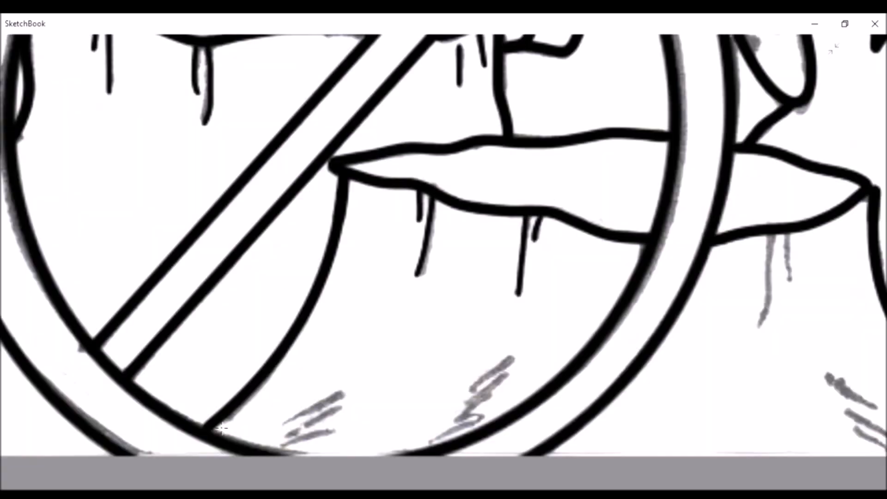
Ink the two groups of short slanted shading strokes near the lower stump's base inside the sign
scroll(342, 365, "up", 5)
left_click_drag(334, 357, 513, 269)
left_click_drag(359, 388, 498, 314)
left_click_drag(341, 423, 475, 387)
scroll(406, 418, "down", 4)
scroll(647, 353, "up", 4)
left_click_drag(528, 357, 638, 269)
left_click_drag(496, 440, 628, 315)
scroll(555, 351, "down", 3)
scroll(417, 439, "up", 5)
scroll(417, 440, "down", 5)
Ink the two drip lines below the lower stump's rim outside the sign's ring
scroll(508, 138, "up", 4)
left_click_drag(511, 137, 472, 428)
left_click_drag(564, 132, 577, 284)
scroll(530, 188, "down", 3)
Ink the three short shading strokes on the lower stump's flared base outside the ring
scroll(530, 188, "down", 2)
scroll(598, 384, "up", 6)
left_click_drag(436, 203, 569, 294)
left_click_drag(487, 309, 635, 391)
left_click_drag(516, 361, 607, 421)
scroll(485, 420, "down", 20)
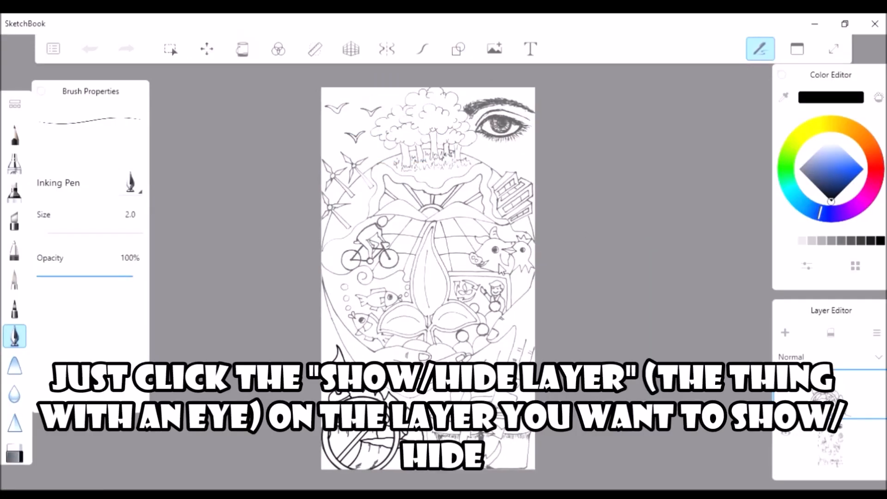
Hide the sketch layer to check the inked line art, show it again and save the drawing
left_click(787, 434)
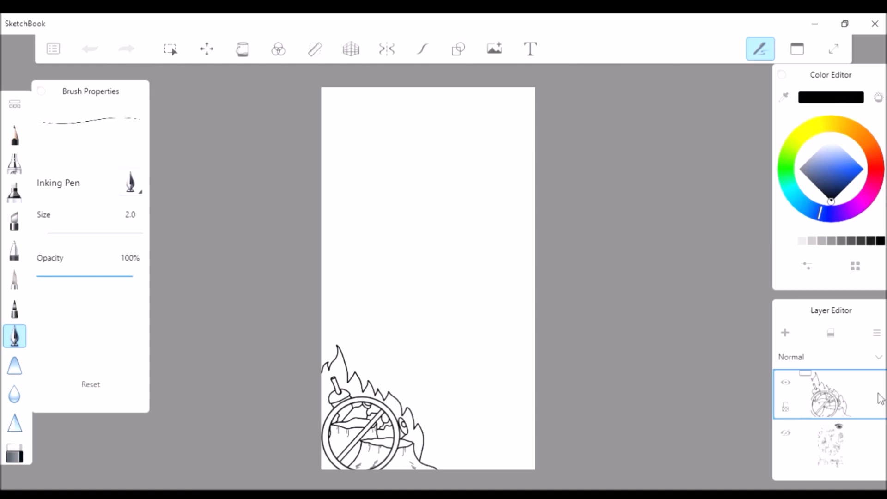
left_click(787, 434)
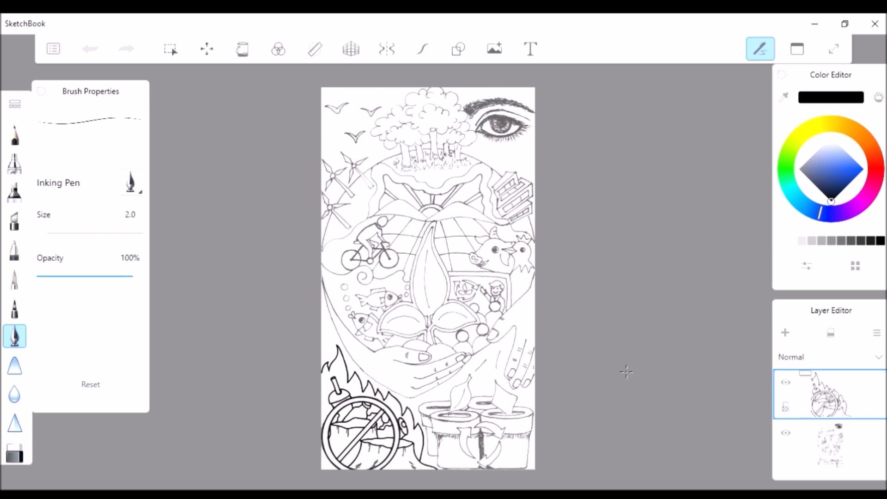
key("ctrl+s")
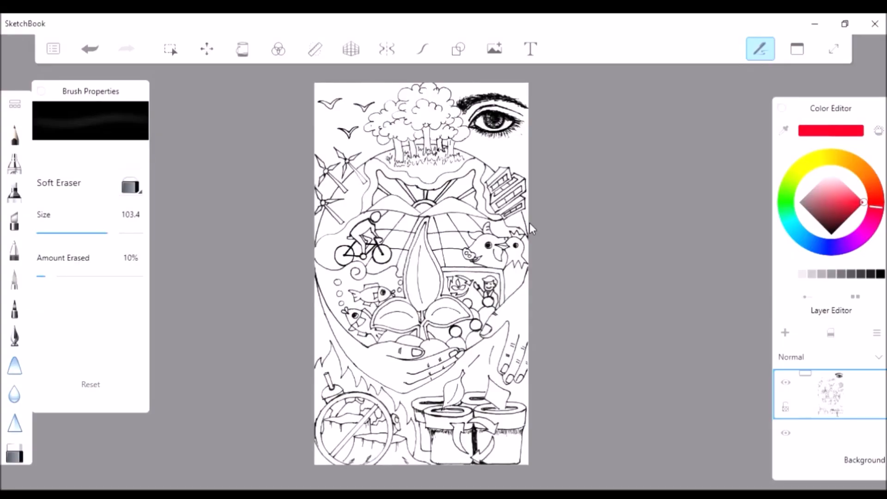
Fill the large central leaf of the finished line art with a radial gradient
scroll(412, 397, "down", 2)
scroll(508, 348, "up", 5)
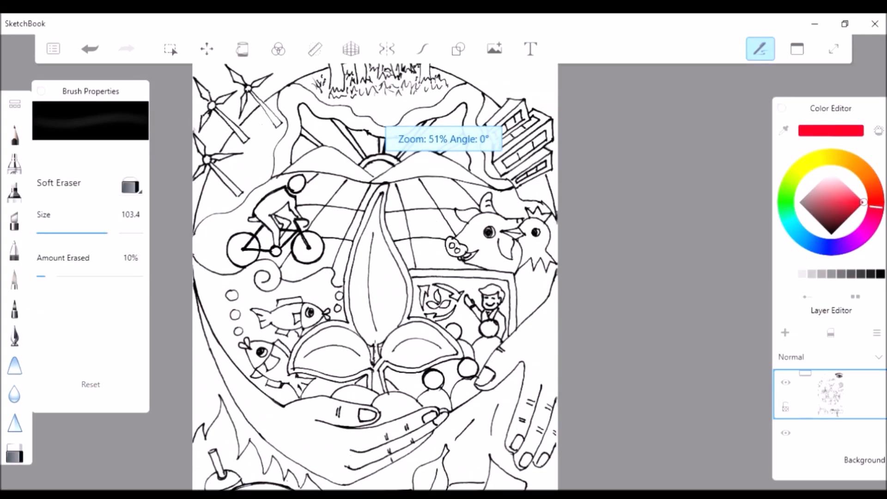
scroll(386, 373, "up", 4)
scroll(385, 373, "down", 2)
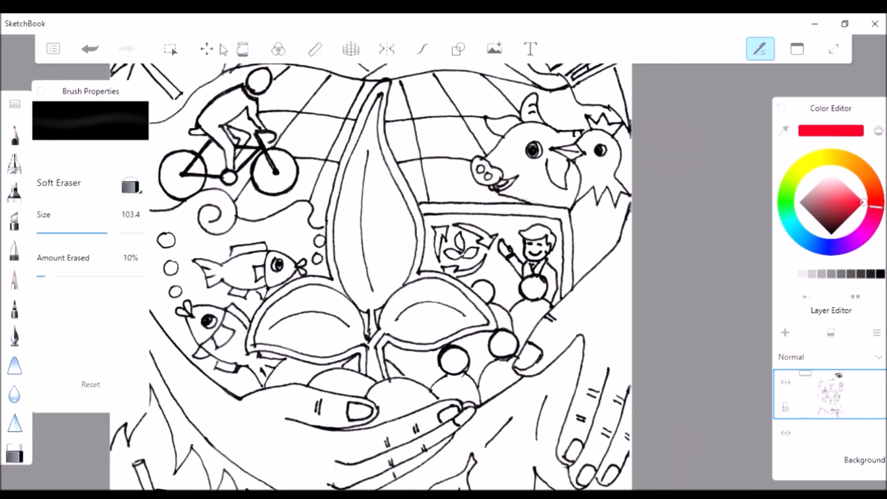
left_click(243, 49)
scroll(405, 148, "up", 3)
left_click(313, 79)
left_click(349, 80)
scroll(392, 412, "down", 1)
left_click(355, 292)
Add intermediate stops to the leaf's gradient and spread its handles from the leaf's left edge past its right edge
left_click_drag(354, 291, 418, 256)
left_click_drag(422, 291, 294, 290)
left_click_drag(418, 256, 440, 266)
left_click_drag(366, 277, 336, 283)
left_click(389, 274)
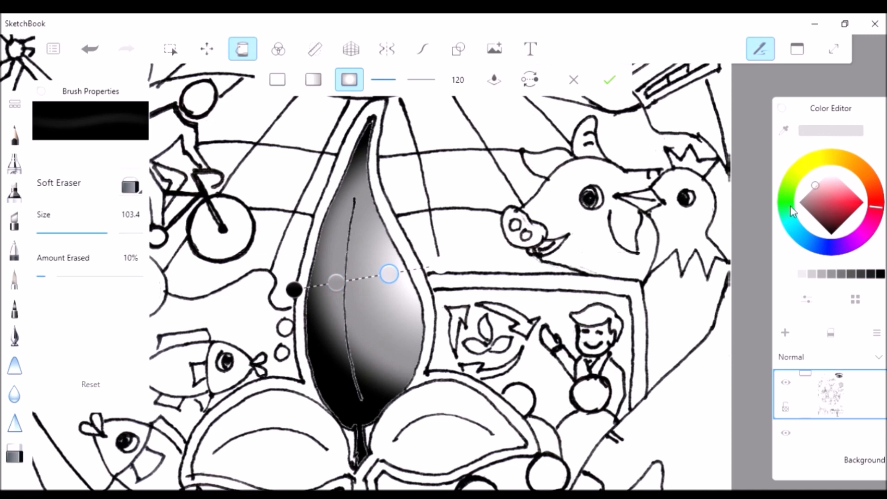
Recolour the leaf gradient's stops in alternating dark and bright greens
left_click(788, 204)
left_click(841, 226)
left_click(785, 208)
left_click(294, 290)
left_click(784, 131)
left_click(394, 260)
left_click(337, 282)
left_click(862, 203)
left_click(440, 265)
left_click(863, 203)
Make the leaf's fill a linear gradient and position its four green stops across the leaf's width
left_click_drag(294, 290, 261, 289)
left_click_drag(378, 273, 347, 277)
left_click_drag(440, 266, 419, 291)
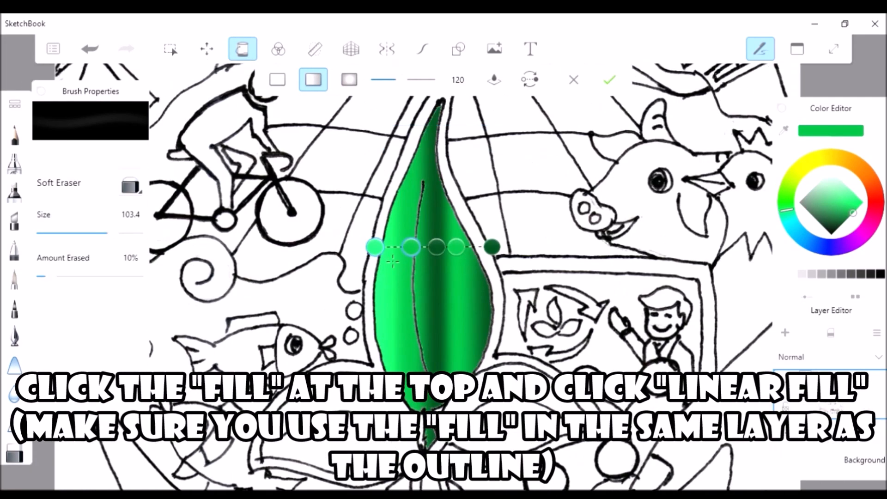
mouse_move(492, 247)
left_mouse_down()
mouse_move(540, 191)
mouse_move(529, 243)
left_mouse_up()
left_click_drag(334, 260, 387, 258)
left_click_drag(424, 251, 420, 252)
mouse_move(513, 235)
left_mouse_down()
mouse_move(514, 245)
mouse_move(469, 251)
mouse_move(508, 252)
left_mouse_up()
Examine how the four-stop green linear gradient looks across the central leaf and within the whole picture
scroll(269, 283, "down", 5)
scroll(338, 298, "down", 2)
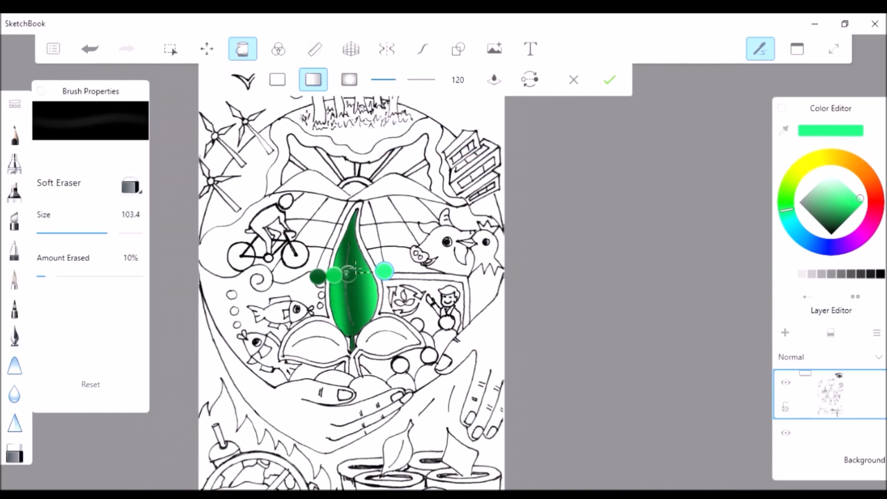
scroll(350, 258, "up", 5)
scroll(554, 324, "down", 3)
scroll(565, 346, "up", 4)
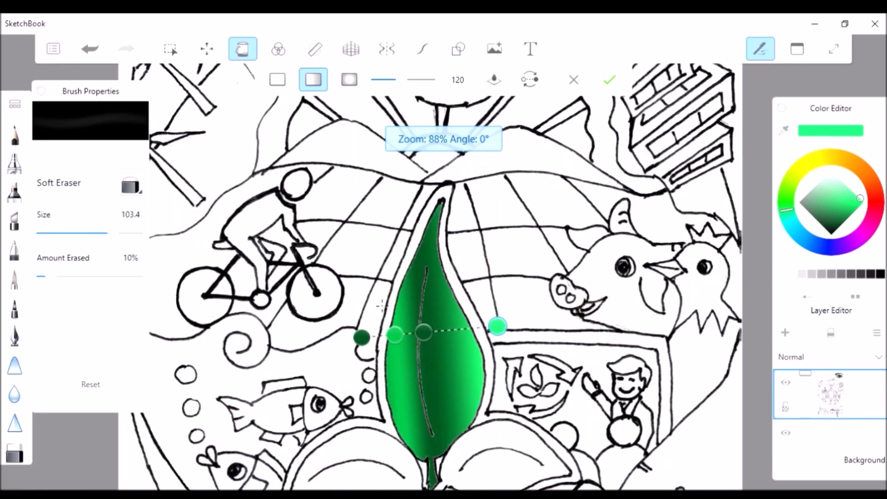
scroll(566, 346, "down", 5)
scroll(566, 346, "up", 1)
scroll(566, 346, "up", 2)
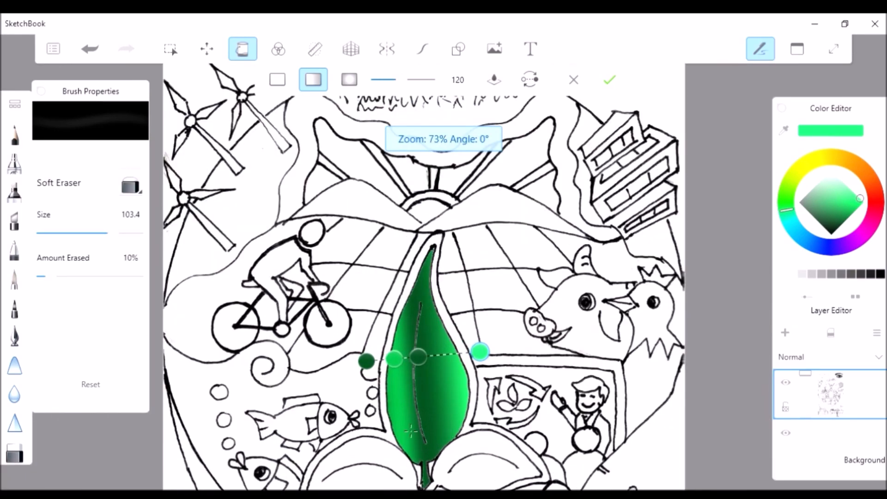
scroll(381, 393, "up", 4)
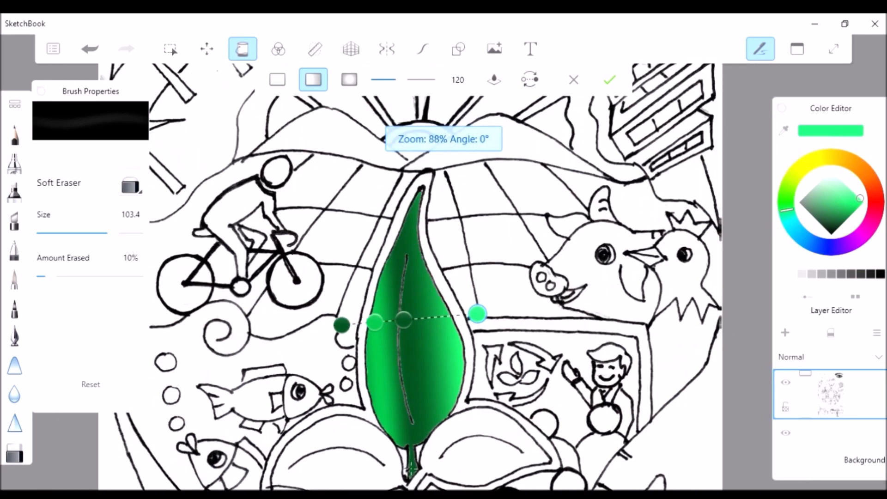
Remove the dark middle stop from the leaf's gradient, leaving a dark, a medium and a light green stop
left_click(403, 278)
left_click_drag(507, 270, 522, 268)
scroll(363, 464, "down", 1)
left_click_drag(401, 309, 404, 309)
left_click_drag(417, 344, 413, 343)
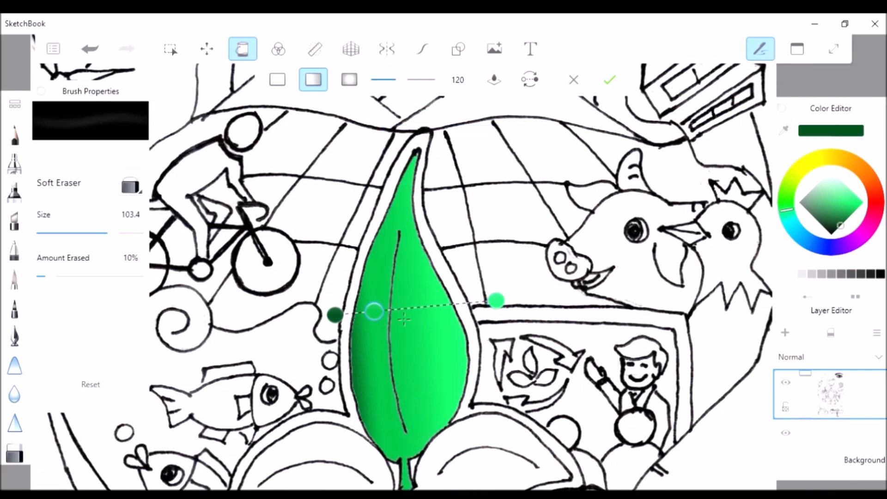
Change the gradient's middle stop to a vivid yellowish green and select the light green end stop
left_click(847, 219)
left_click(793, 176)
left_click(859, 213)
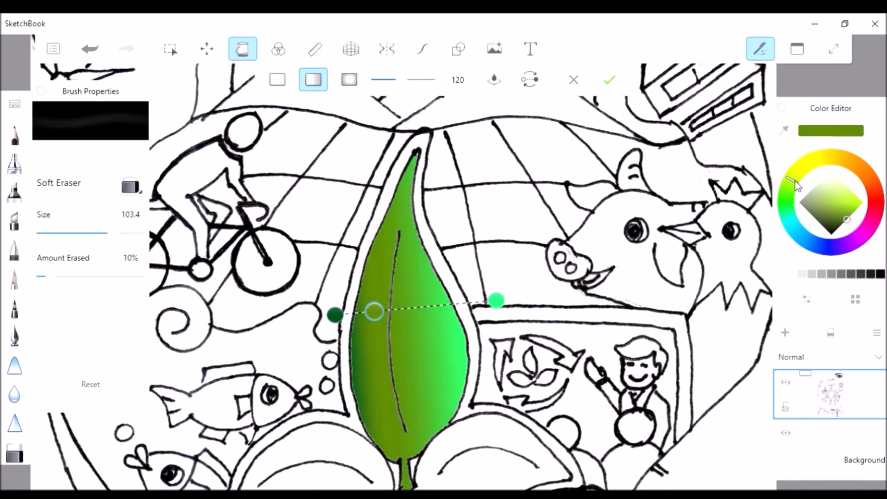
left_click(866, 215)
left_click(787, 198)
left_click(496, 301)
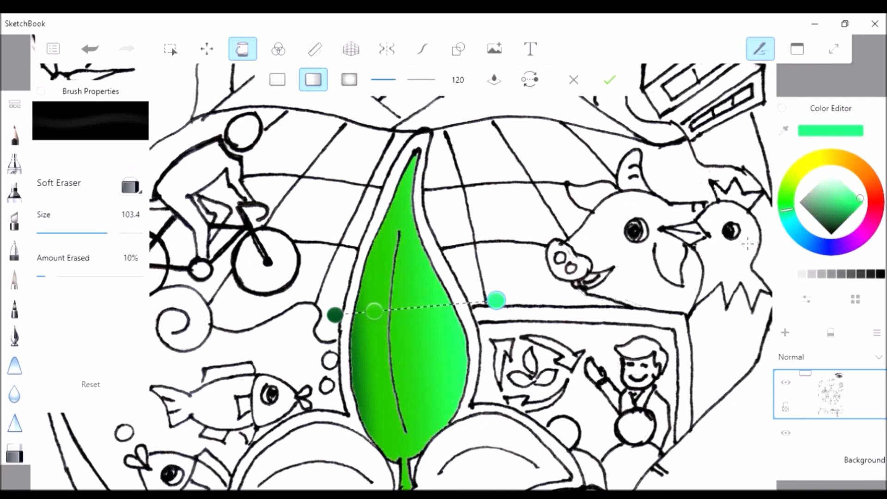
Change the light end stop to yellowish lime green and turn the leaf's gradient vertical, with lime at the tip and dark green at the base
left_click(798, 170)
left_click(787, 184)
left_click_drag(335, 315, 401, 480)
left_click_drag(496, 301, 414, 138)
left_click_drag(404, 396, 407, 321)
Fine-tune the positions of the lime stop near the leaf's tip and the dark green stop at its base
scroll(423, 301, "down", 2)
scroll(416, 421, "up", 1)
left_click_drag(408, 422, 410, 420)
left_click_drag(418, 137, 441, 117)
left_click(409, 421)
left_click_drag(408, 420, 389, 405)
left_click_drag(440, 118, 437, 132)
scroll(415, 376, "down", 4)
scroll(387, 416, "up", 3)
Darken the gradient's middle green stop slightly and shift the lime and middle stops a little down the central leaf
left_click(424, 315)
left_click_drag(854, 214, 852, 218)
left_click_drag(442, 211, 440, 219)
left_click_drag(423, 319, 420, 332)
scroll(422, 326, "down", 3)
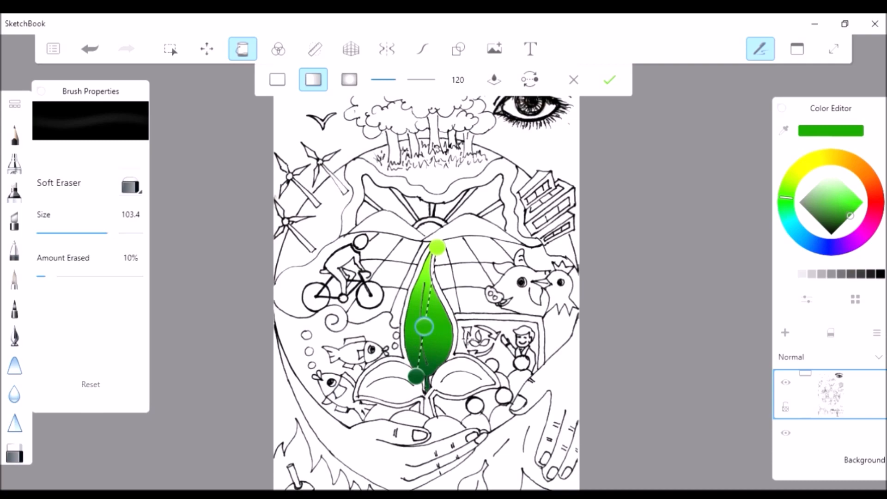
Fill the two lower side leaves of the sprout with the three-stop green linear gradient
scroll(416, 363, "up", 6)
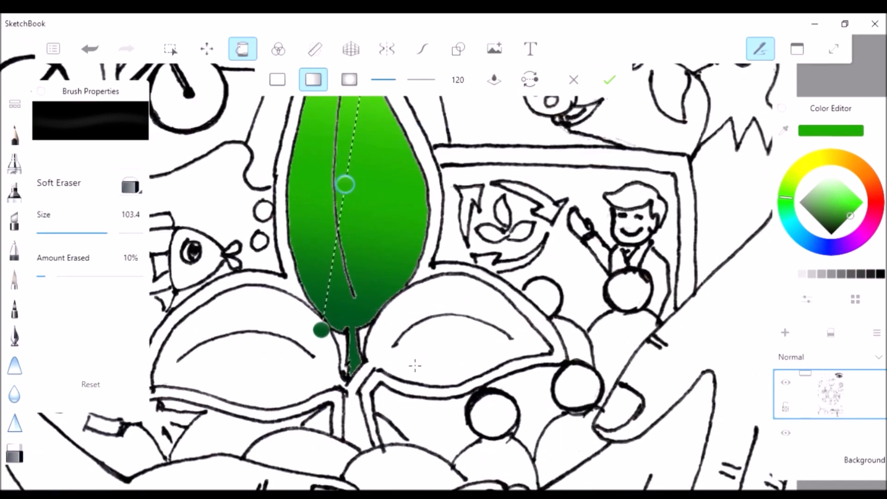
scroll(415, 366, "down", 6)
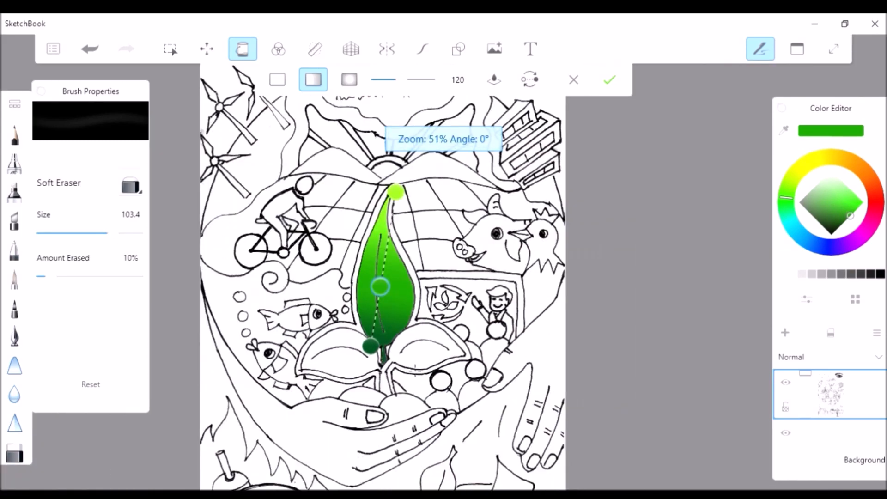
scroll(415, 371, "up", 3)
left_click_drag(287, 358, 444, 348)
scroll(452, 430, "down", 2)
scroll(453, 429, "up", 1)
Turn the side leaves' gradient vertical, from lime green above to dark green at the stem, and lower its lime stop
left_click_drag(259, 371, 369, 264)
left_click_drag(493, 373, 374, 414)
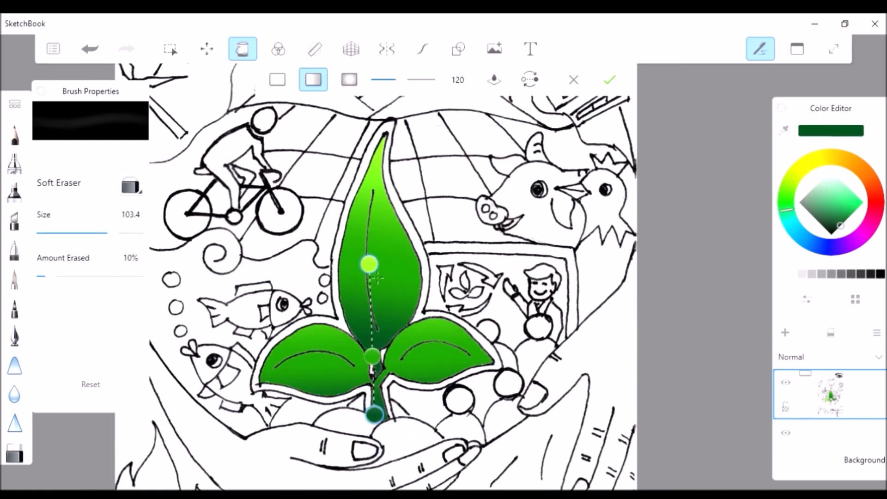
left_click_drag(370, 263, 372, 291)
left_click(375, 367)
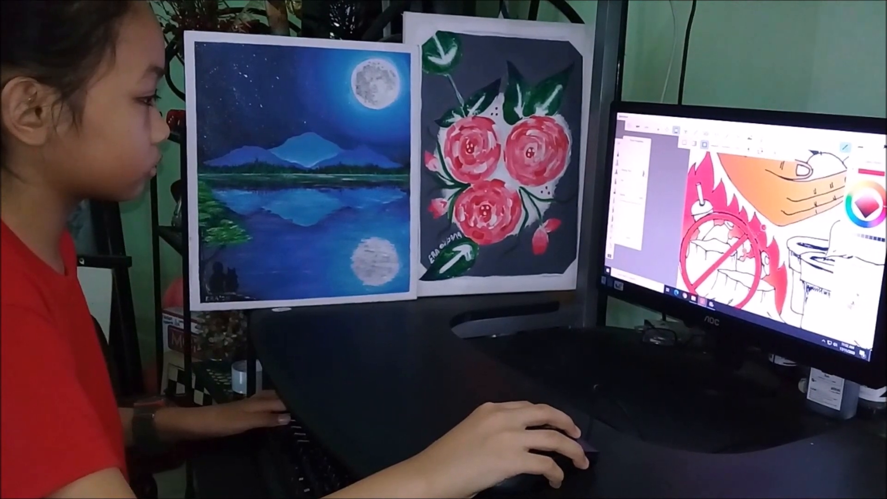
left_click(864, 186)
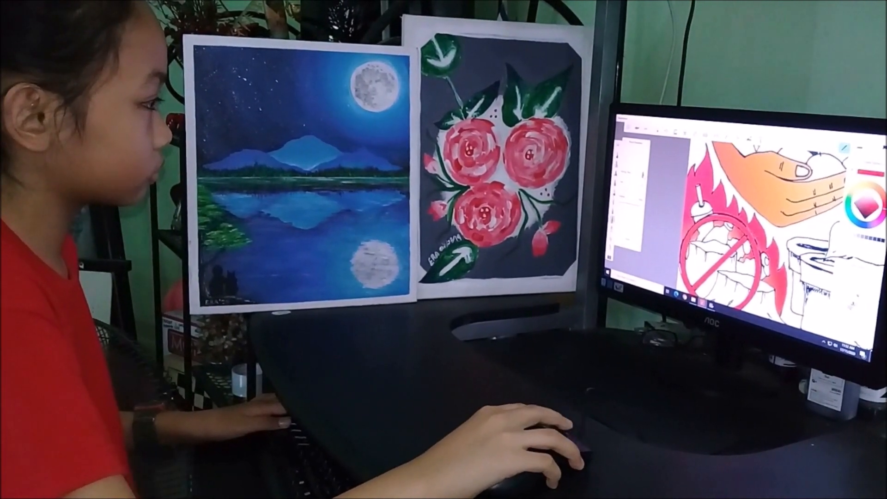
scroll(740, 258, "down", 8)
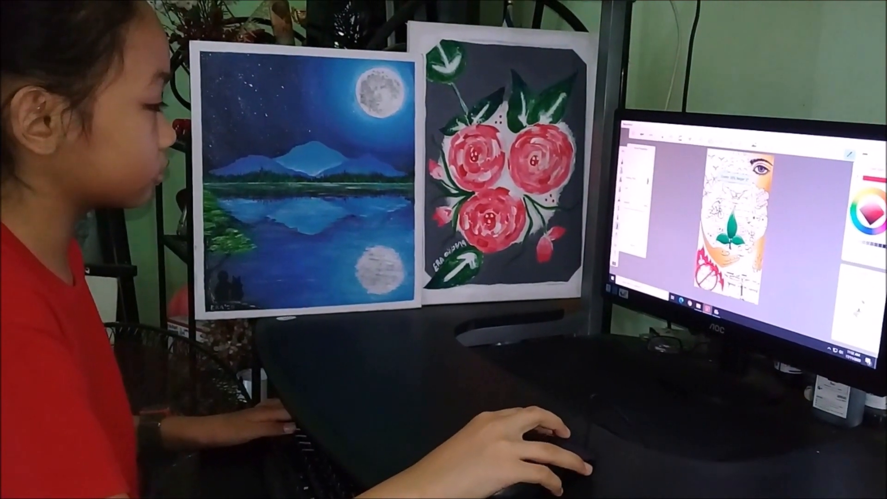